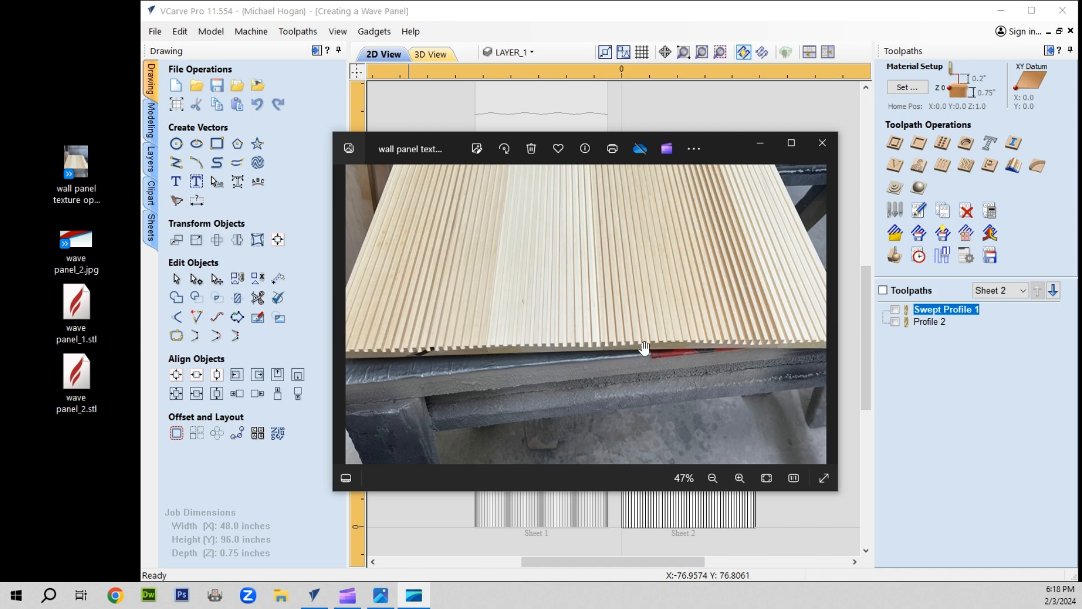
Examine the slatted edge of the wood panel in the reference photo up close, and close the photo.
scroll(634, 367, up, 3)
scroll(551, 353, up, 3)
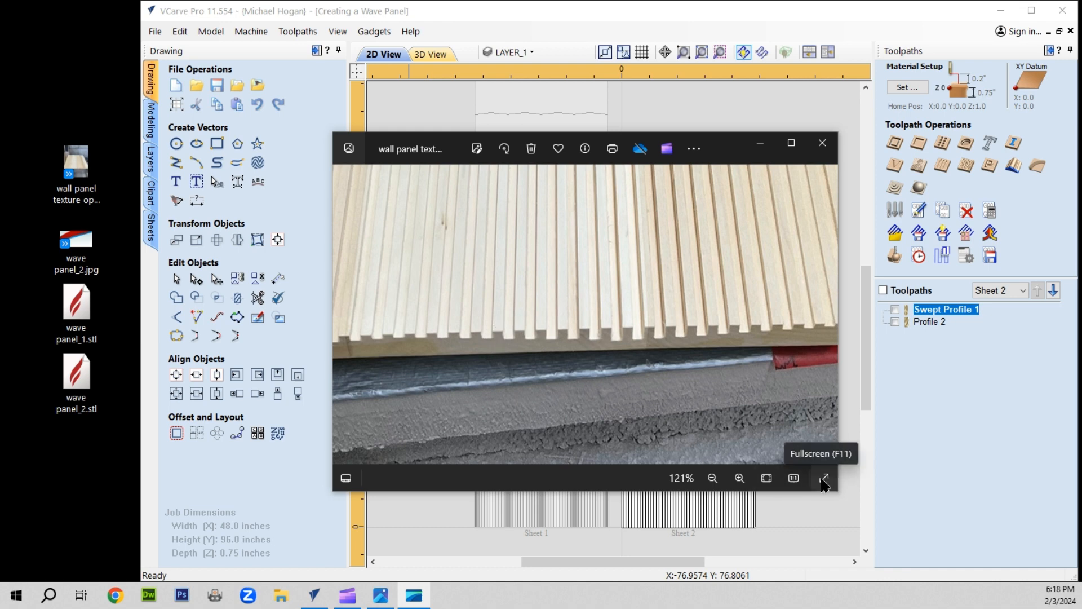
click(822, 143)
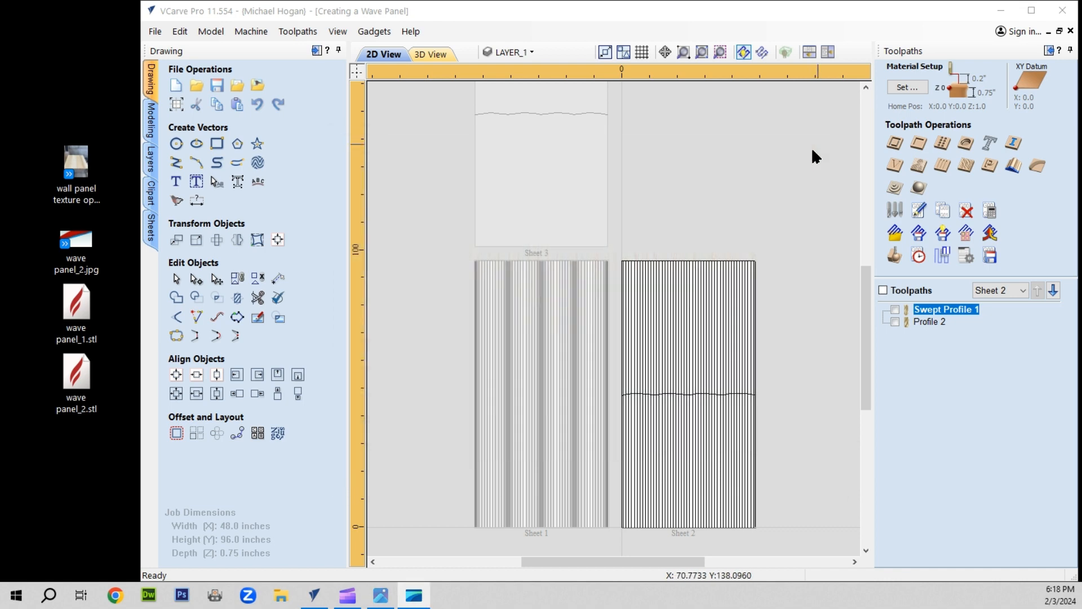
Simulate all Sheet 2 toolpaths in an isometric 3D preview and inspect the grooves along the panel's front edge.
click(894, 254)
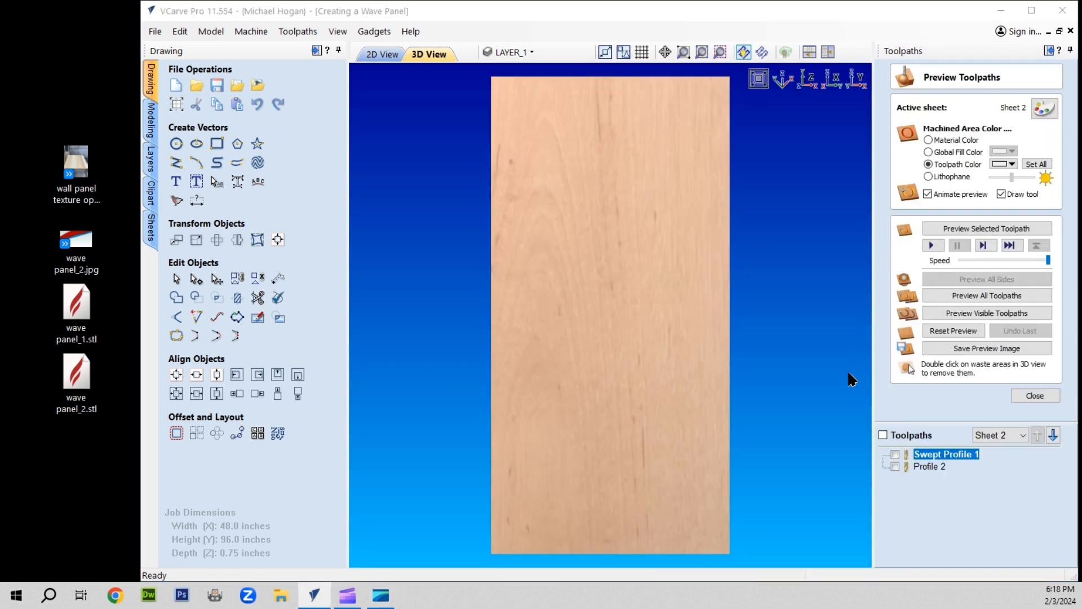
click(883, 435)
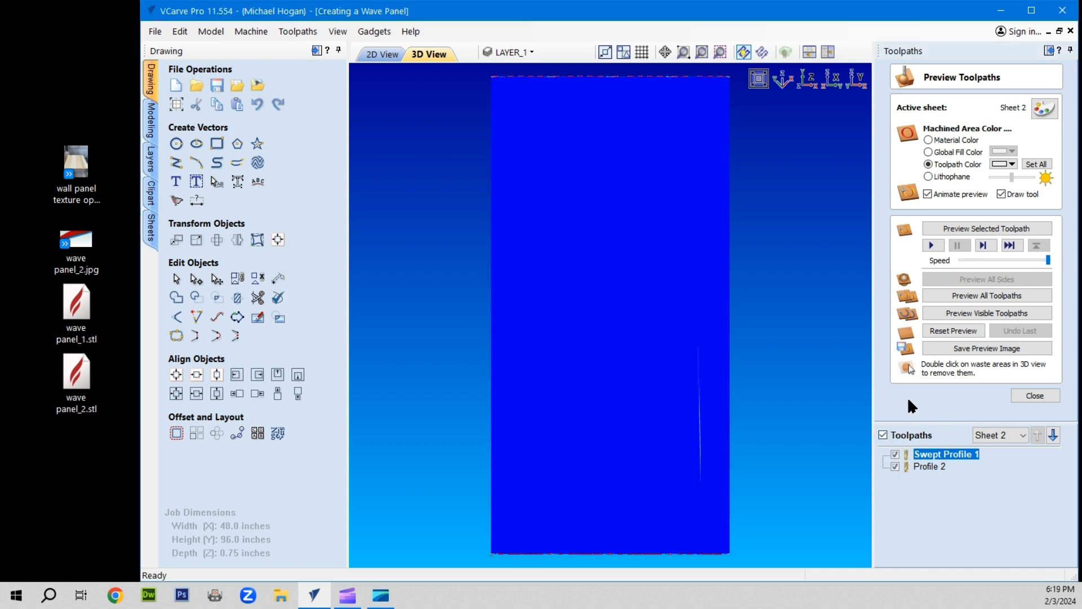
click(780, 82)
click(956, 311)
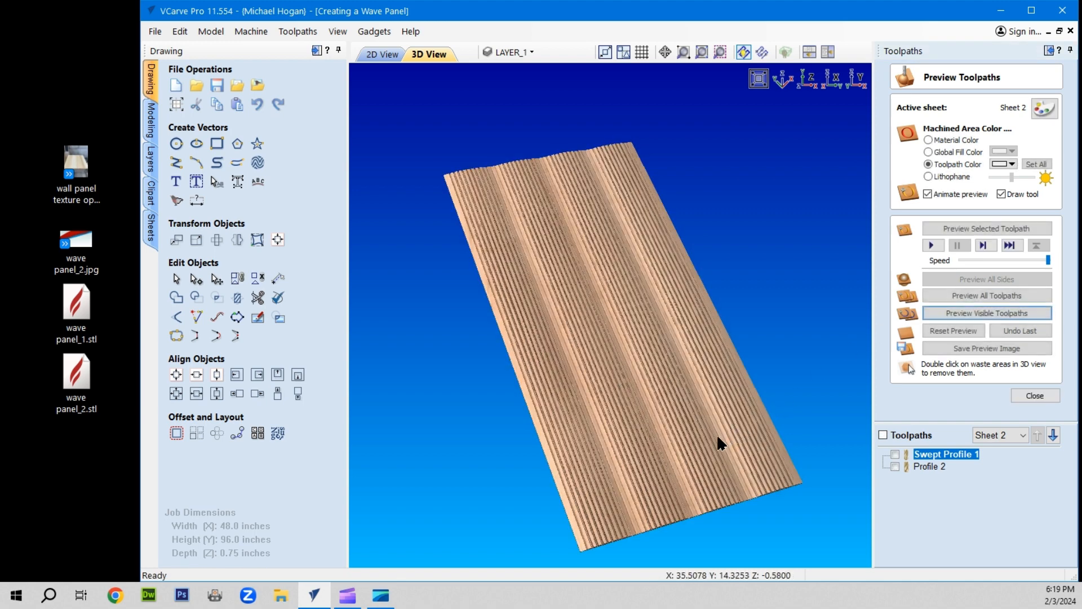
drag(652, 452, 585, 317)
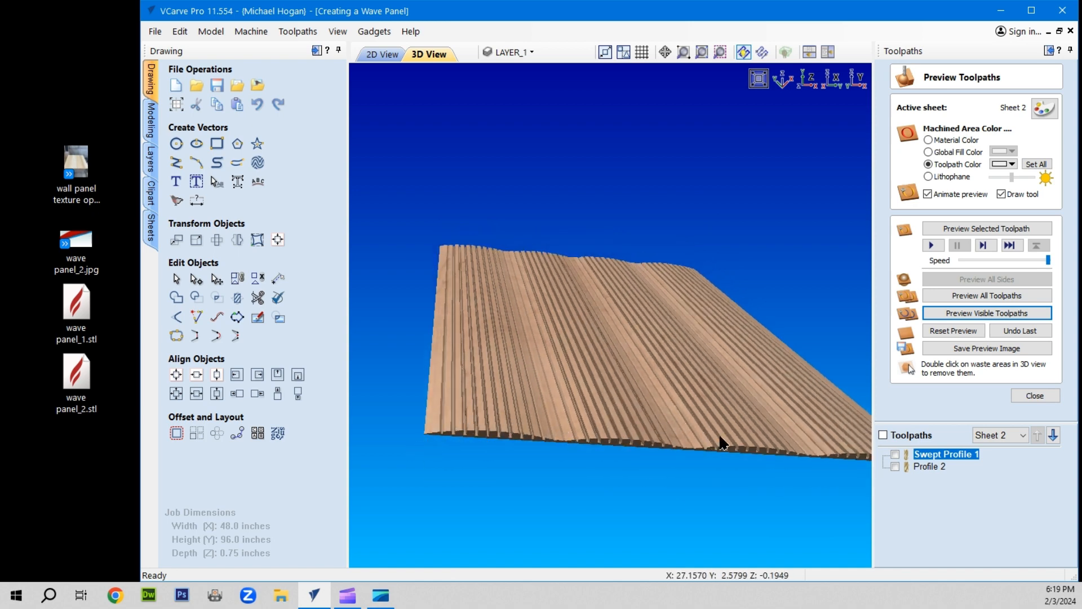
drag(719, 433, 663, 432)
scroll(590, 414, up, 3)
drag(588, 412, 516, 422)
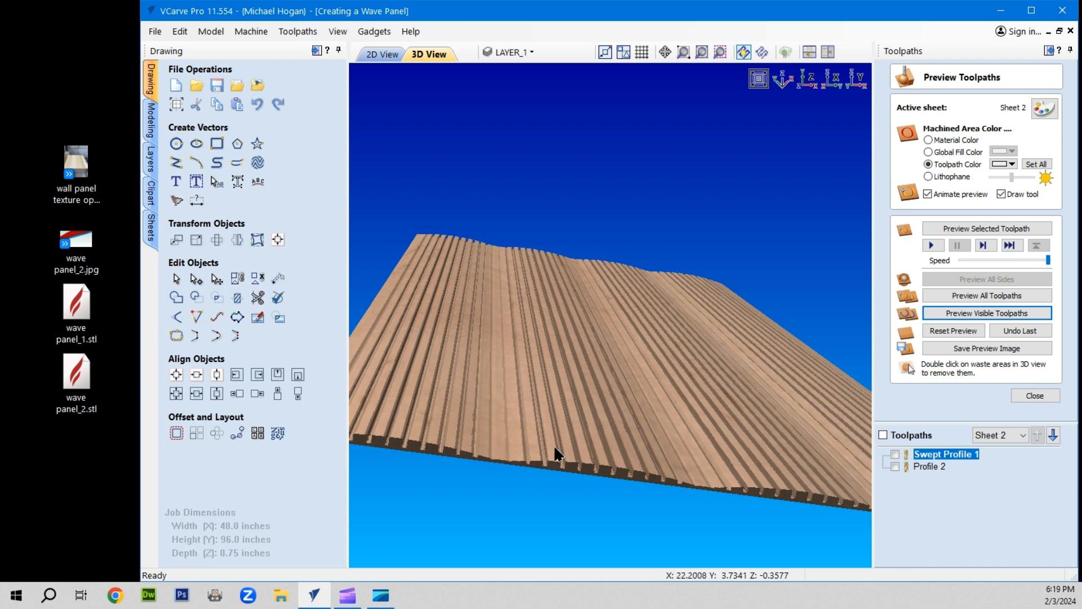
Reduce the cut depth of the Profile 2 toolpath and recalculate it.
click(896, 466)
double_click(929, 464)
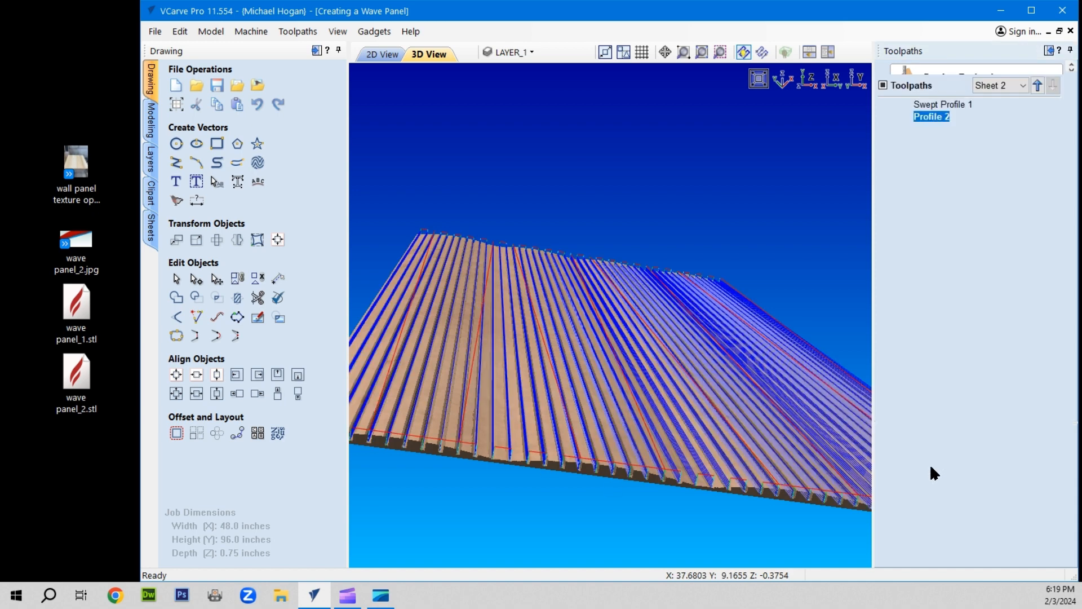
click(1001, 124)
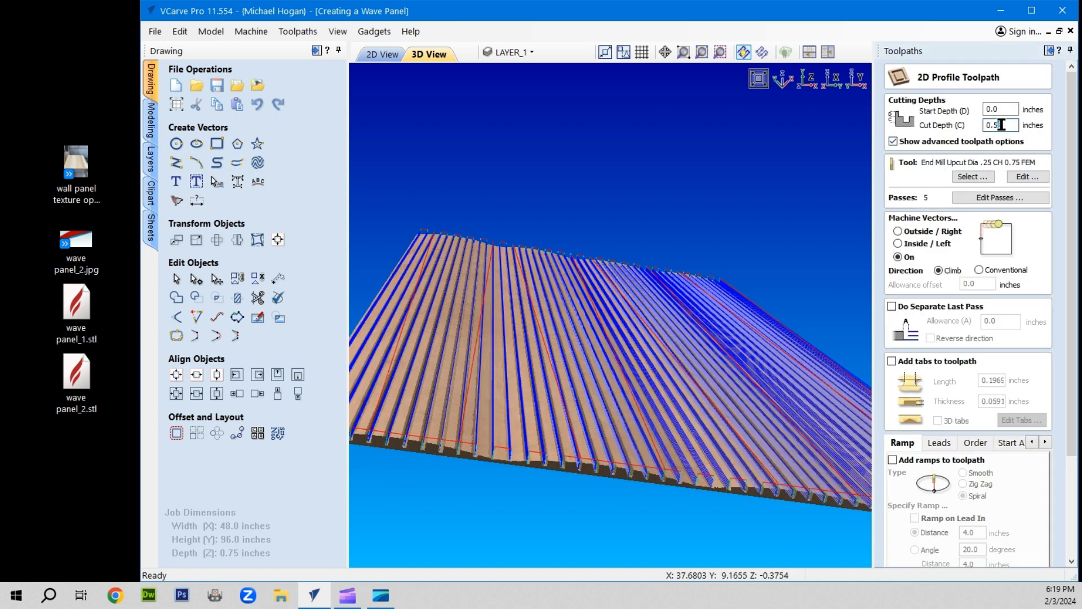
key(BackSpace)
scroll(952, 468, down, 5)
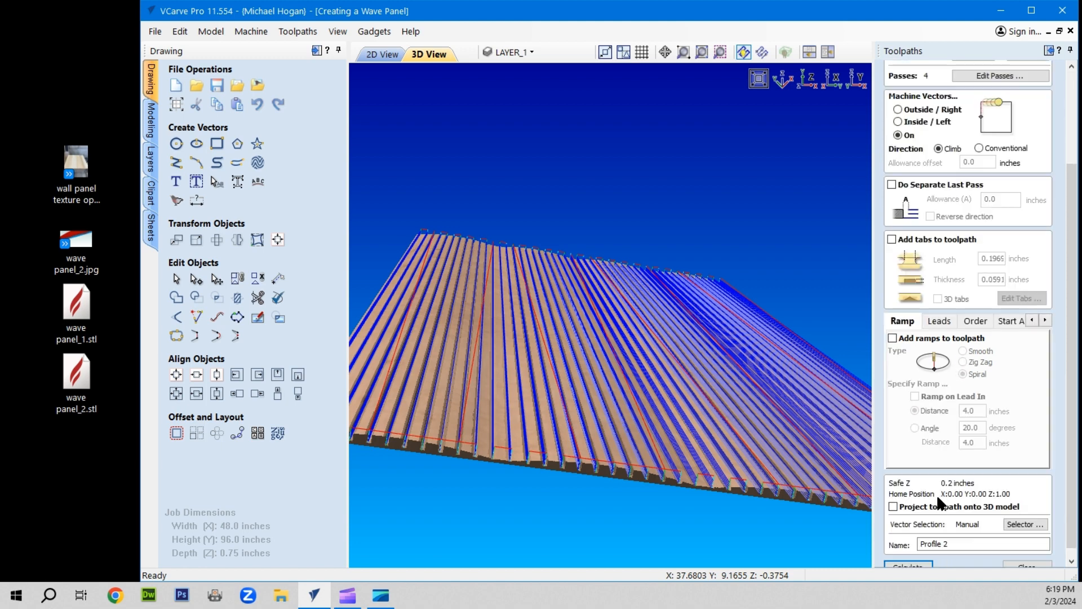
click(908, 555)
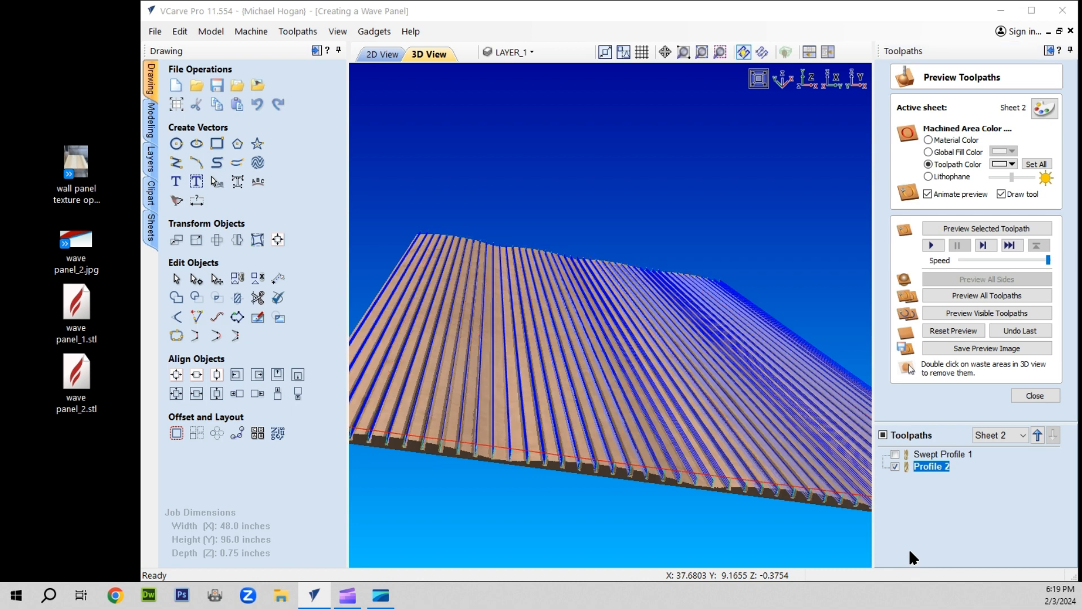
Reset the preview and simulate Swept Profile 1 together with the recalculated Profile 2 toolpath.
click(962, 324)
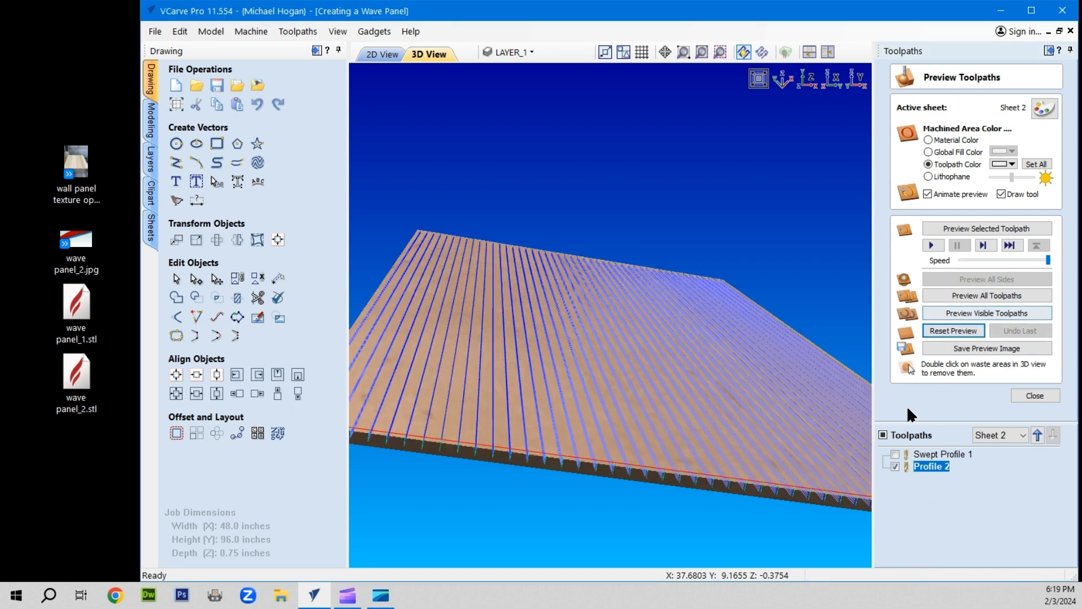
click(896, 455)
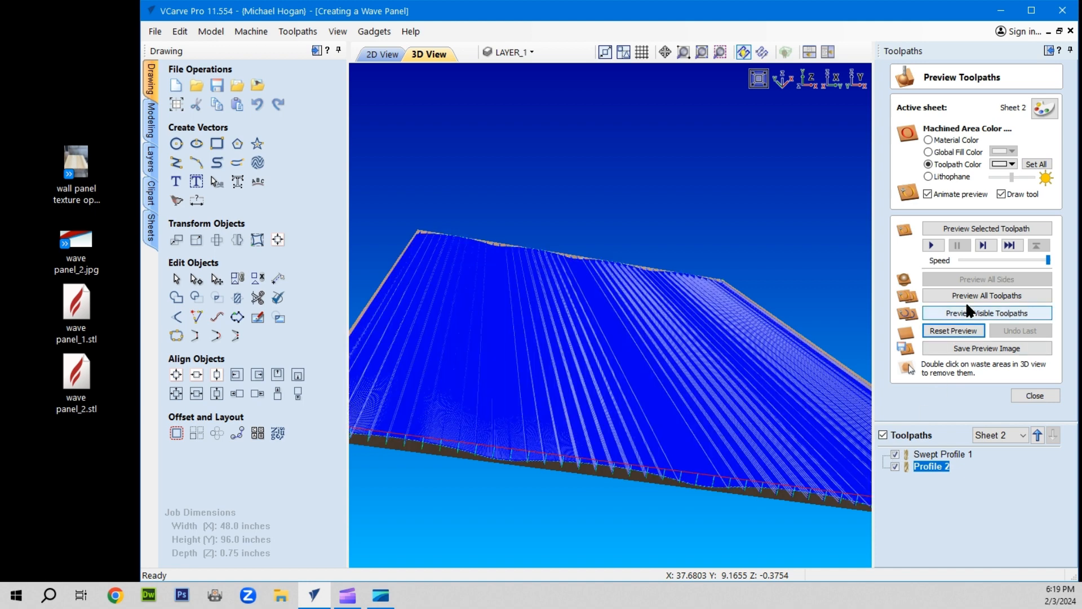
click(969, 309)
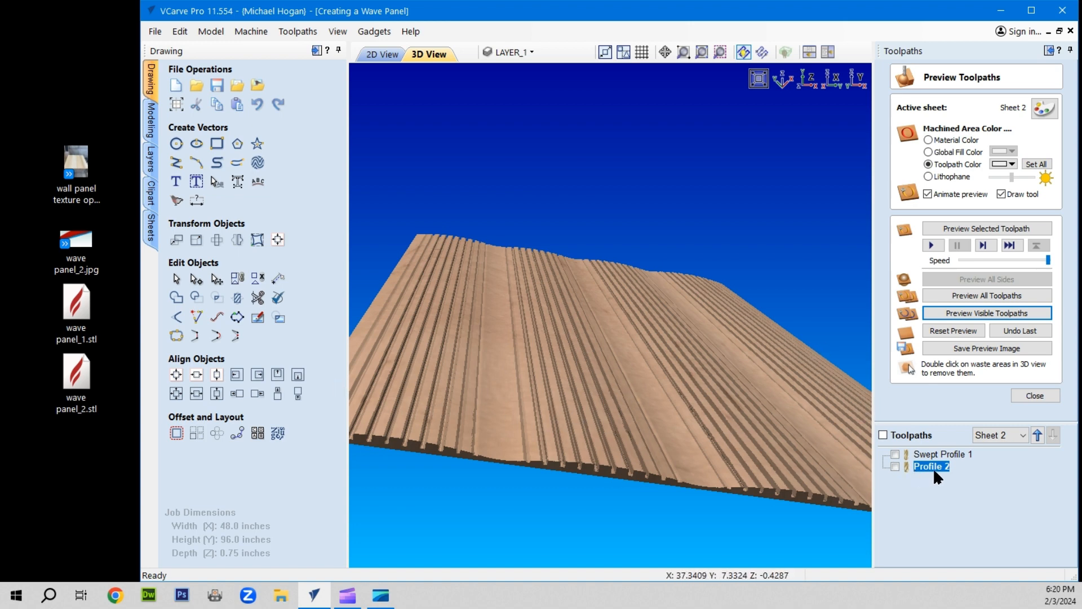
Return to the 2D view and delete the Profile 2 and Swept Profile 1 toolpaths from Sheet 2.
mouse_move(935, 468)
click(379, 54)
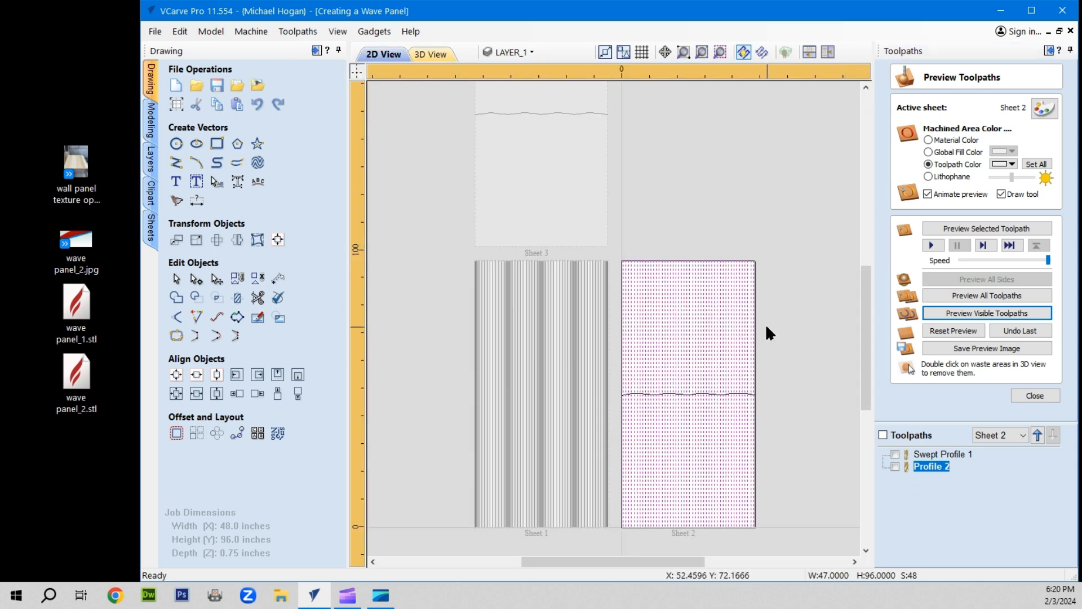
click(792, 331)
scroll(733, 347, down, 2)
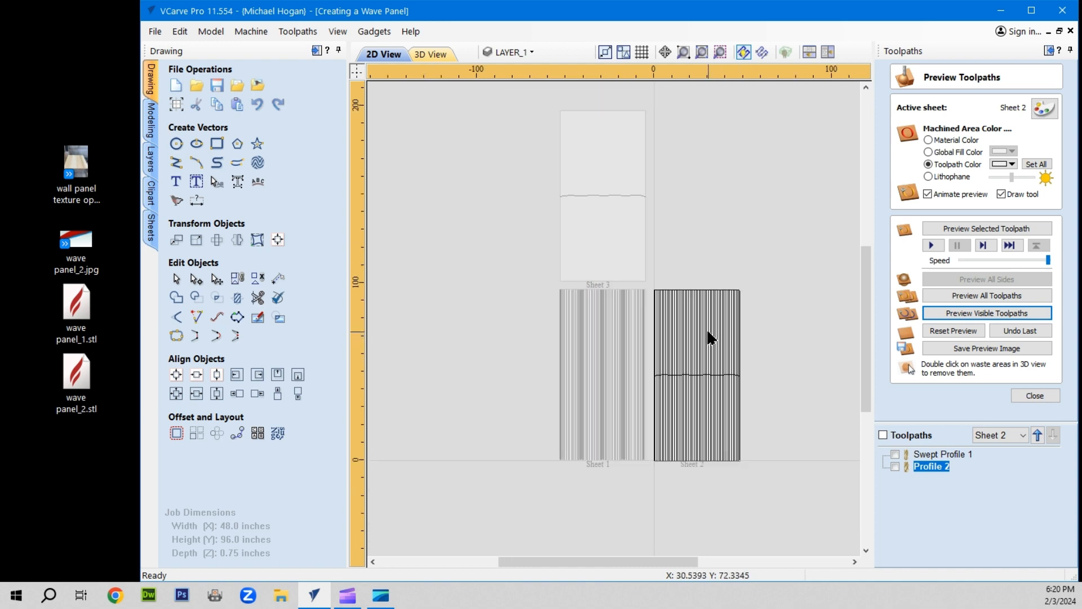
right_click(933, 468)
mouse_move(949, 459)
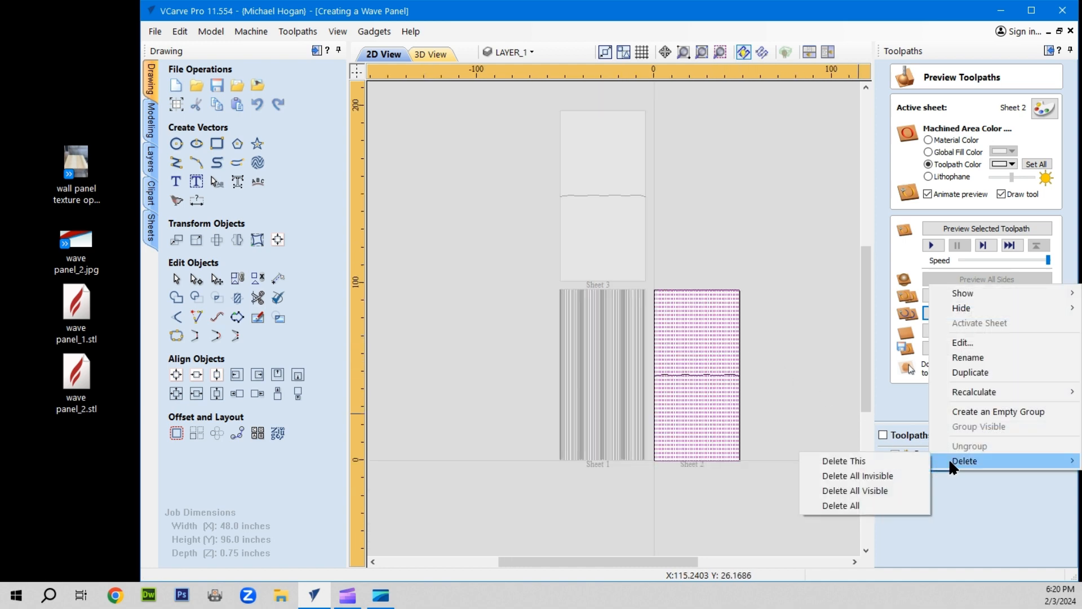
click(869, 462)
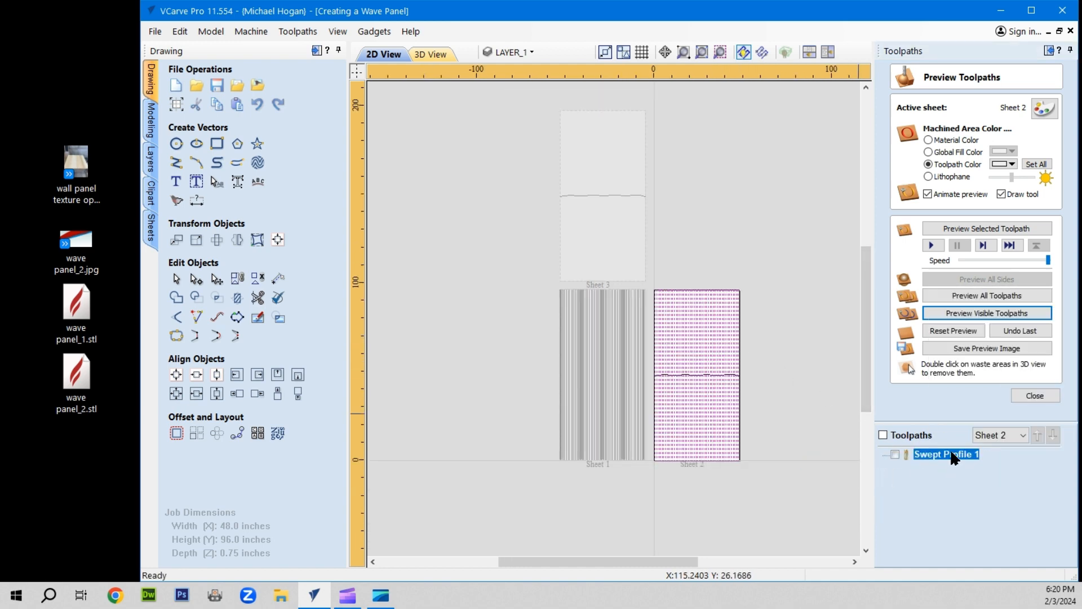
right_click(953, 458)
mouse_move(949, 442)
click(852, 446)
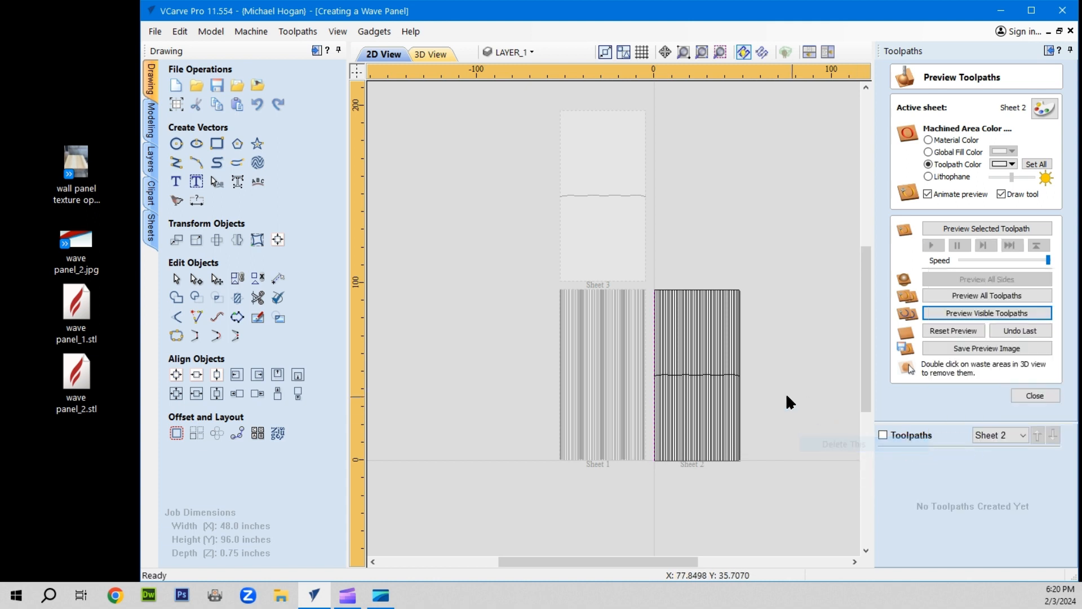
Hide the wave panel_2 layer.
scroll(733, 412, up, 1)
scroll(719, 394, up, 1)
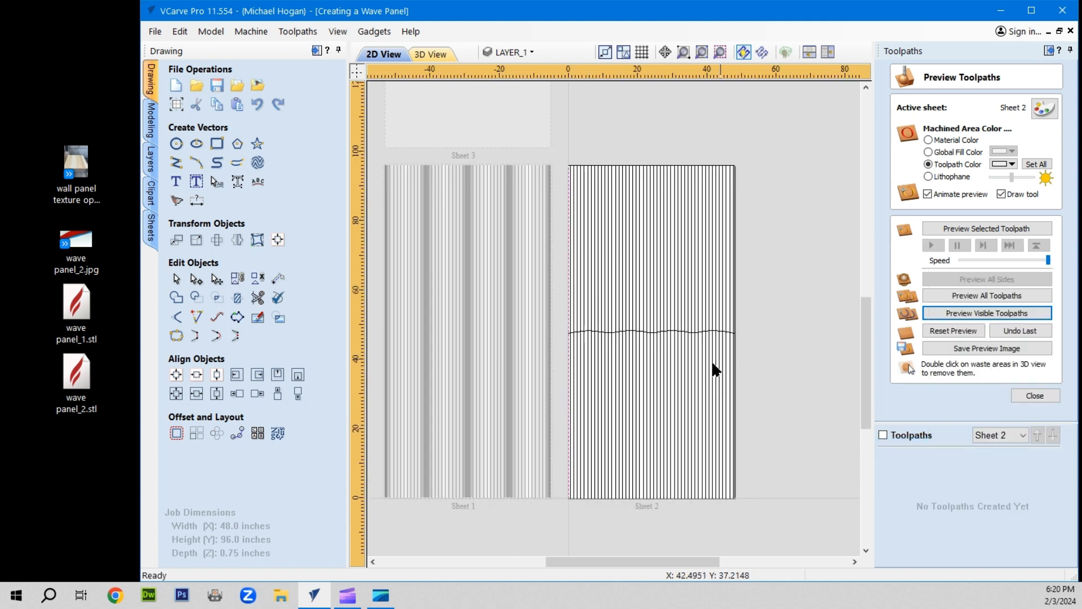
click(512, 52)
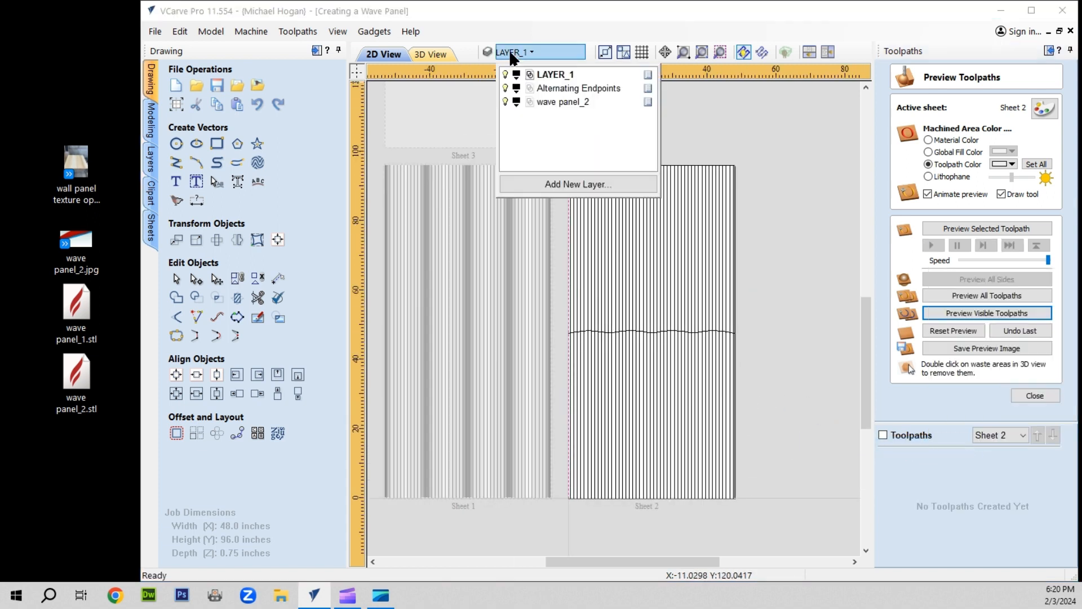
click(505, 102)
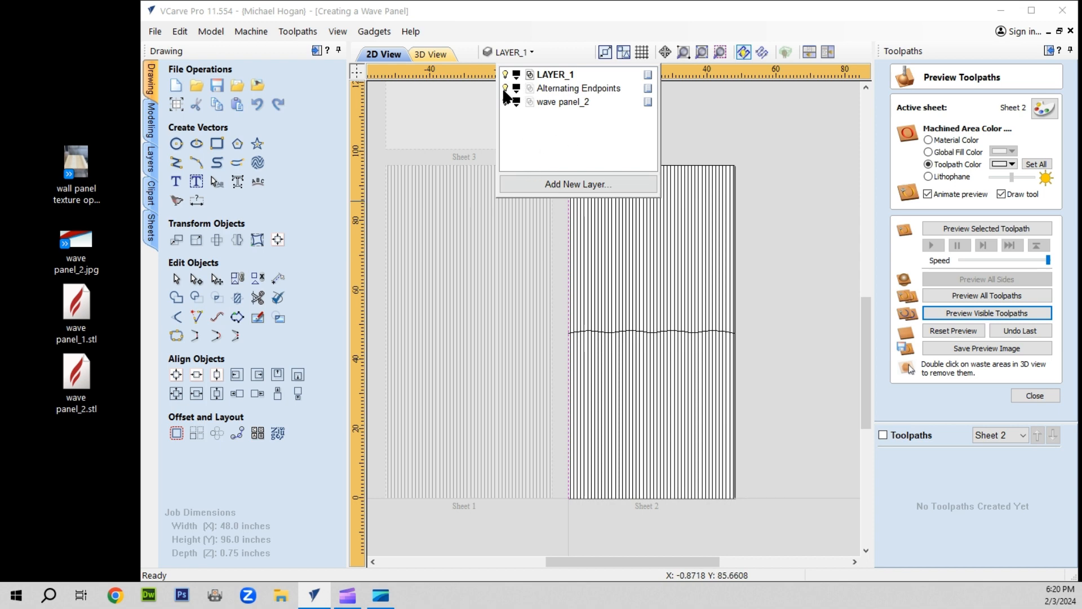
Delete the Alternating Endpoints layer together with the data it contains.
right_click(650, 85)
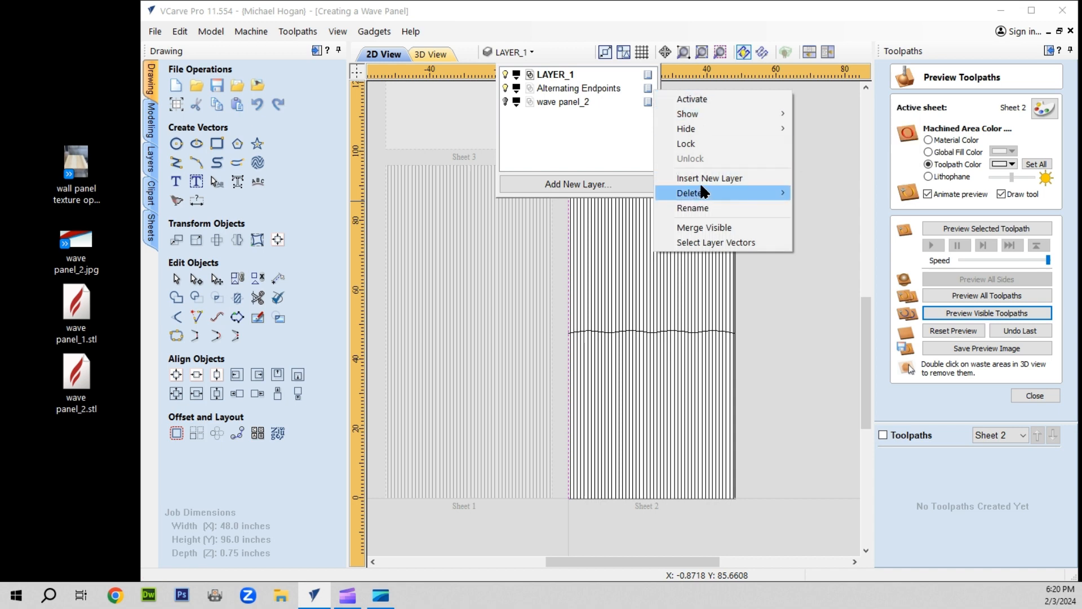
mouse_move(698, 193)
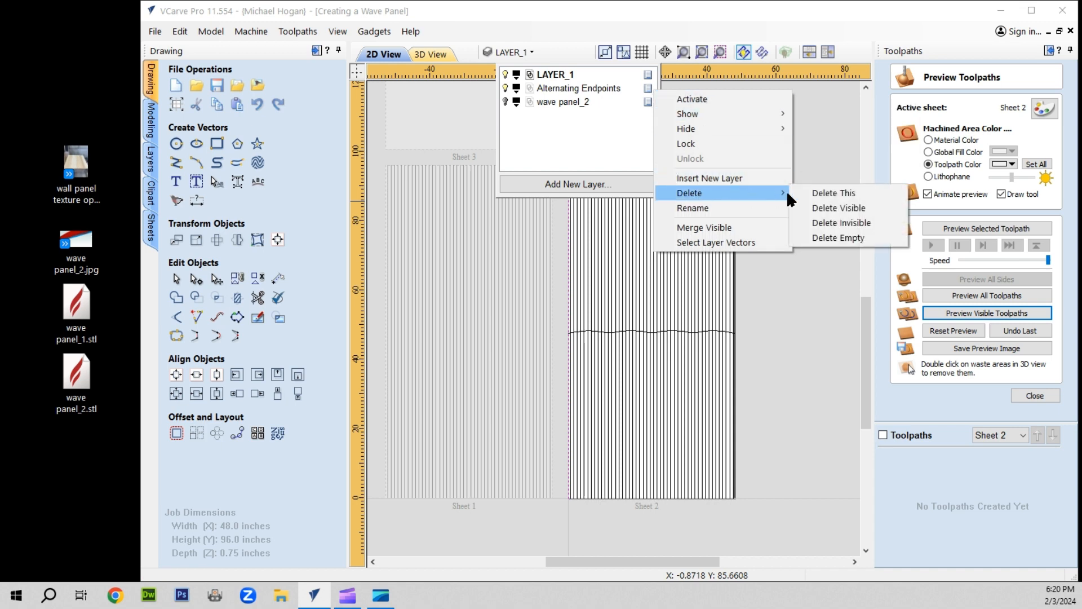
click(817, 195)
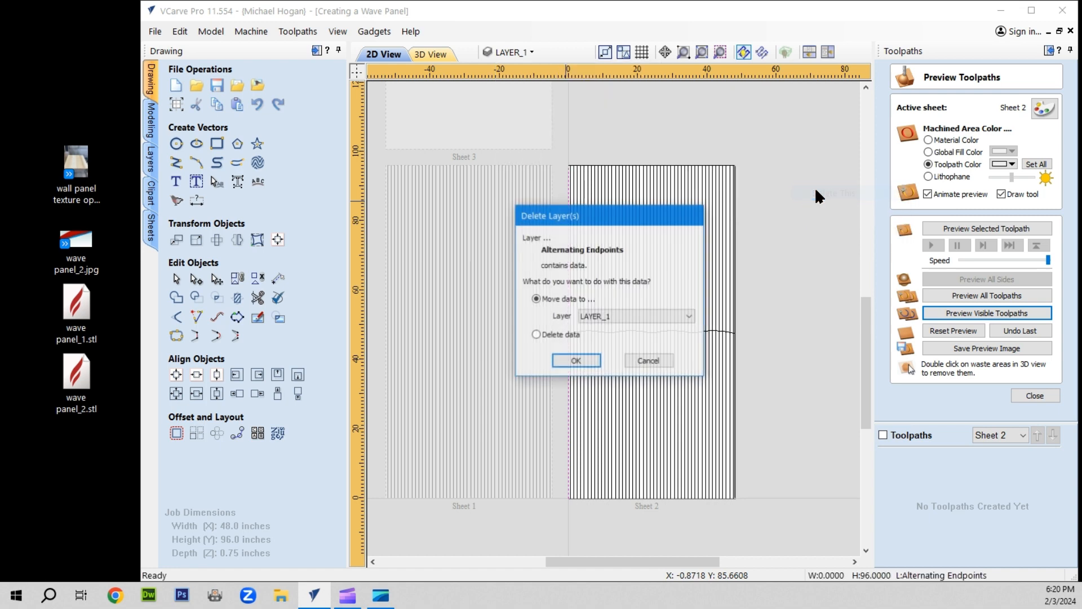
click(535, 335)
click(569, 359)
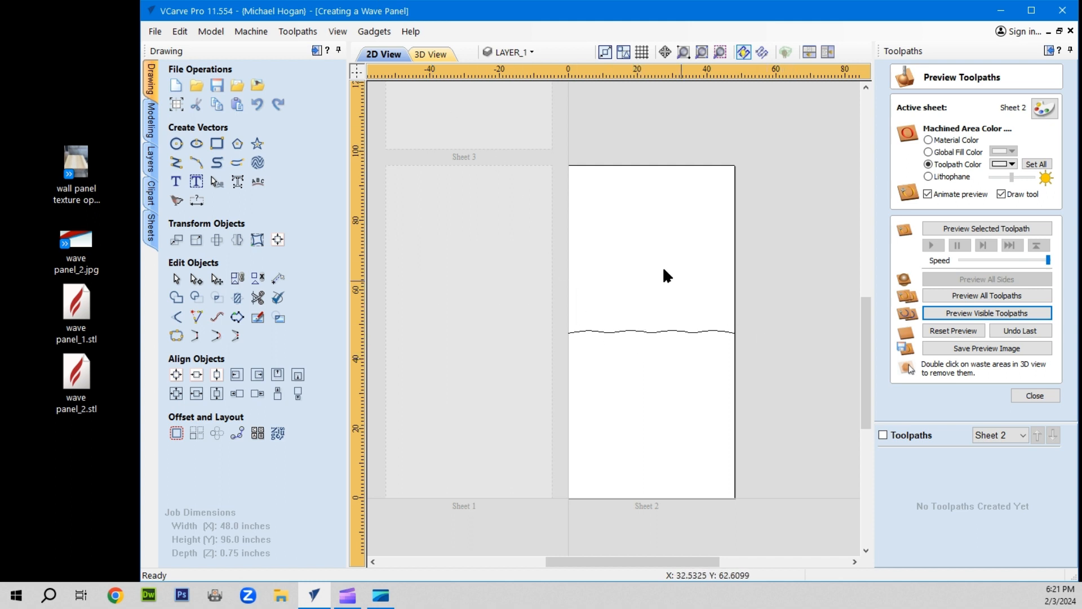
Draw a straight vertical line along the left edge of Sheet 2, from X 0, Y 96 down to X 0, Y 0.
click(176, 163)
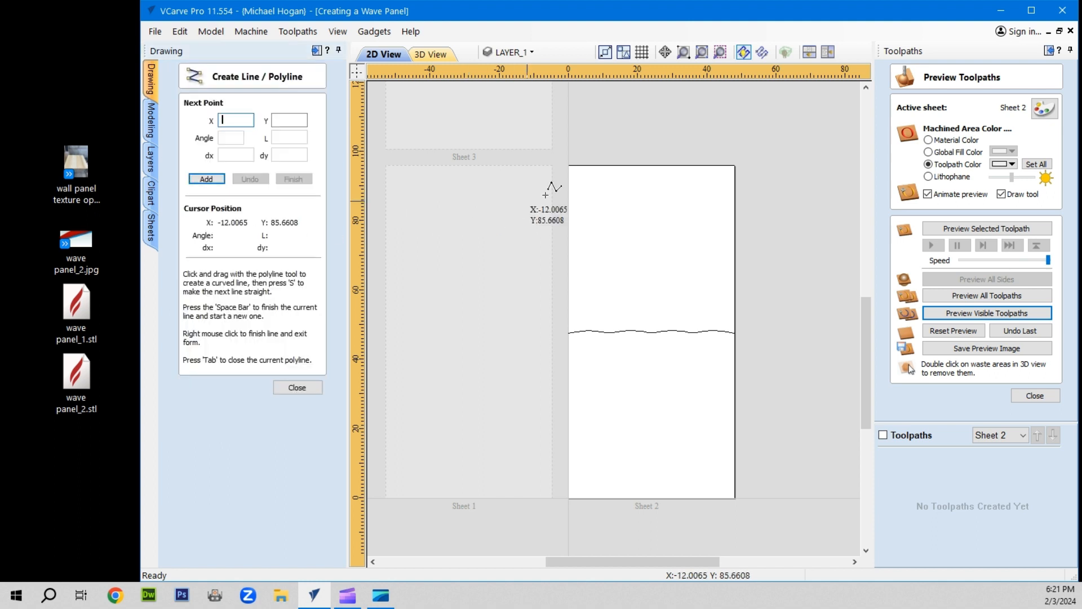
click(569, 165)
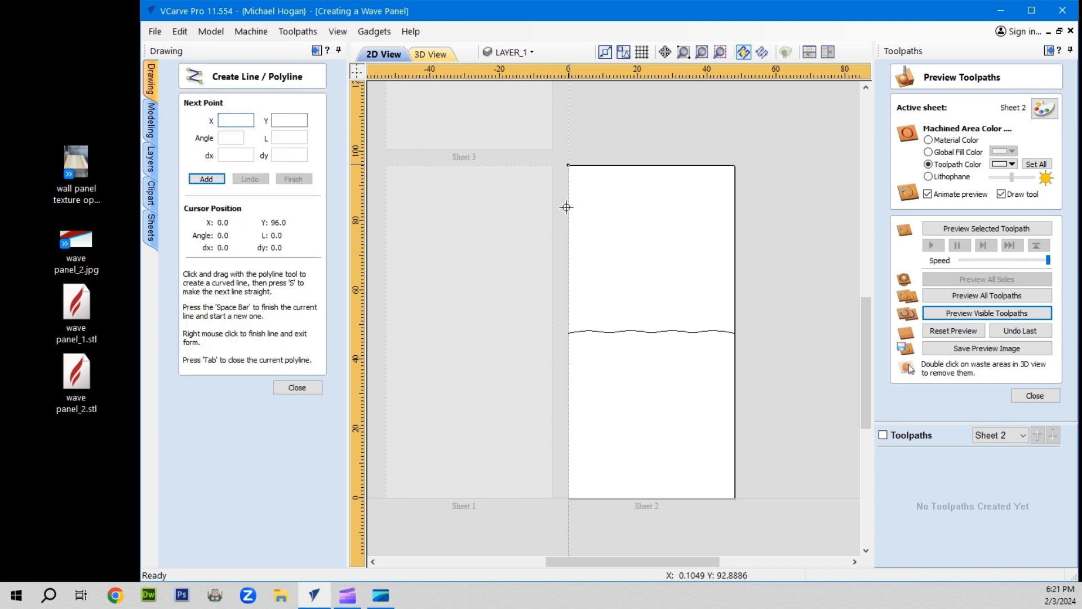
click(567, 498)
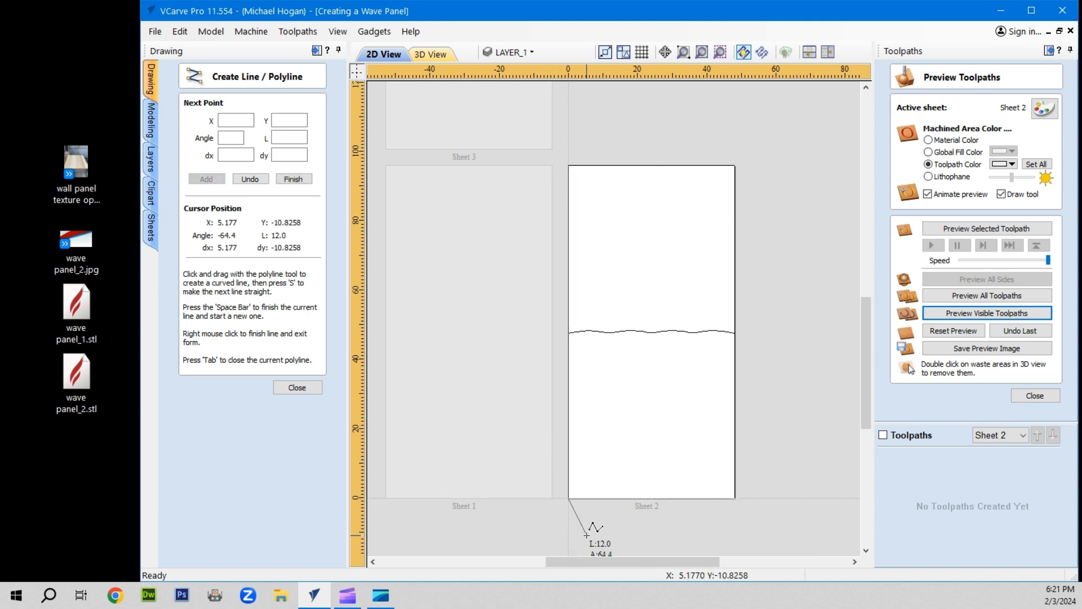
key(space)
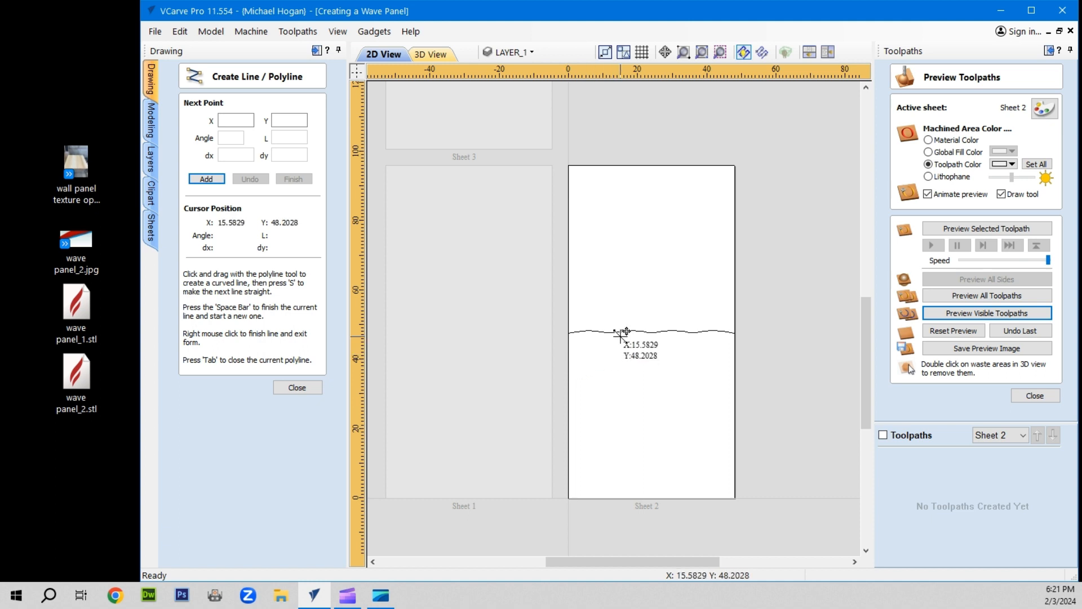
click(298, 388)
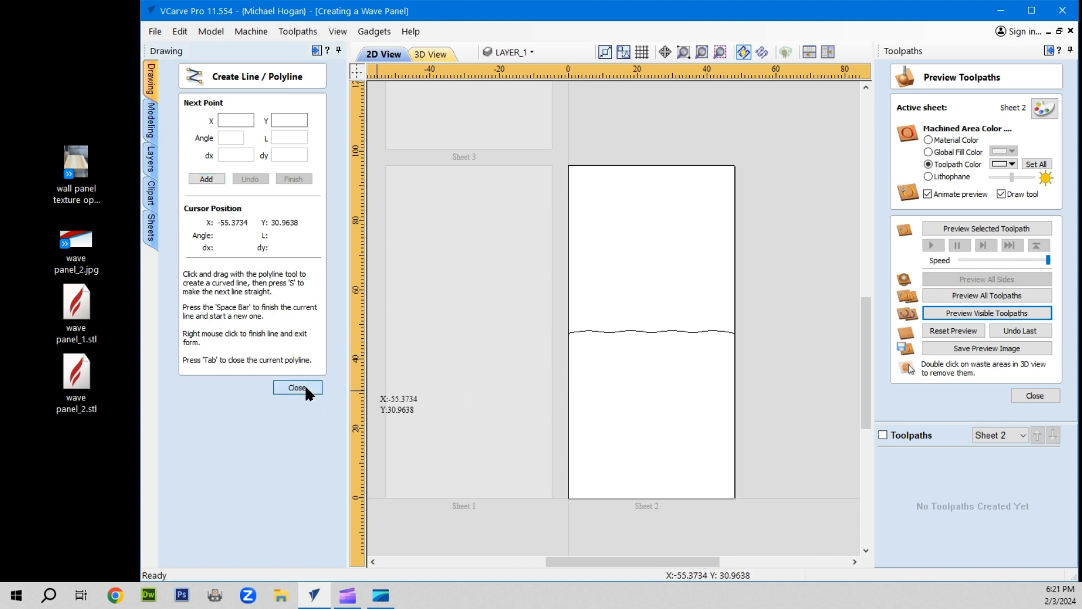
Start a moulding toolpath with the vertical left-edge line as the drive rail and the wave vector as the profile.
click(570, 387)
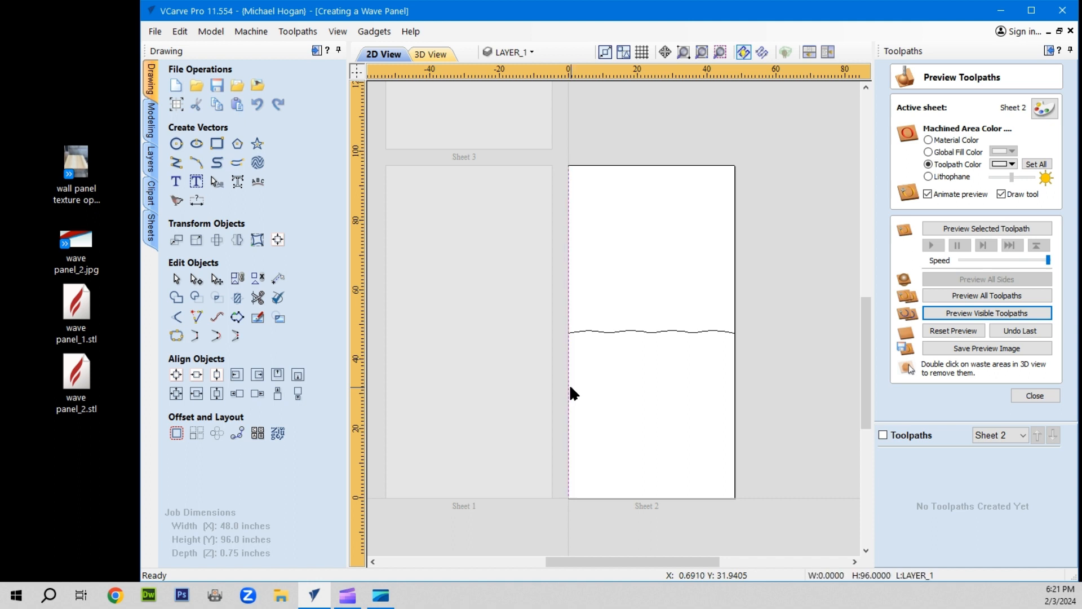
shift+click(648, 332)
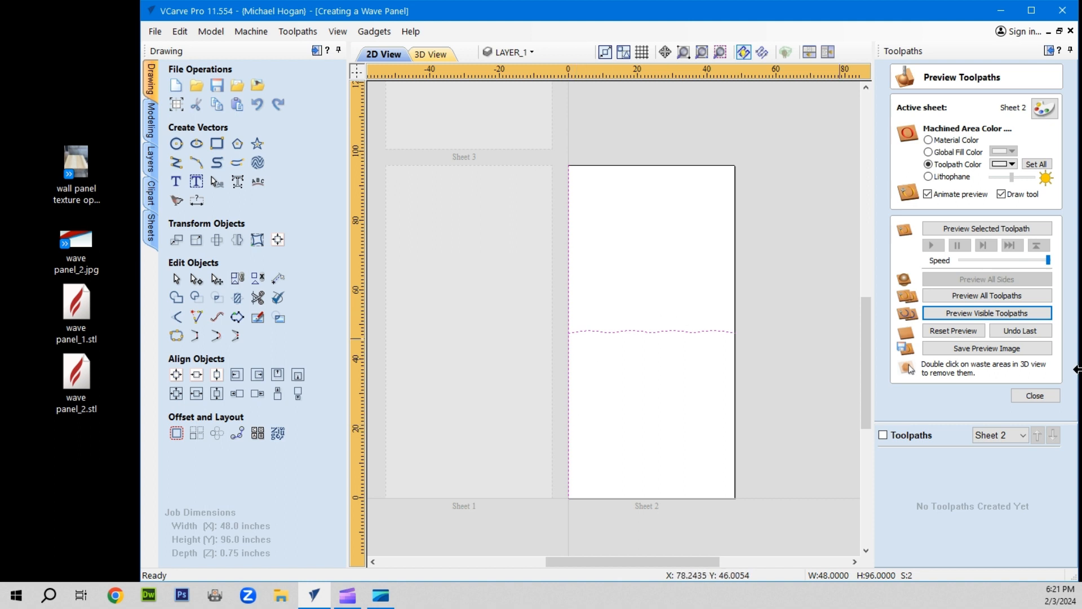
click(1041, 395)
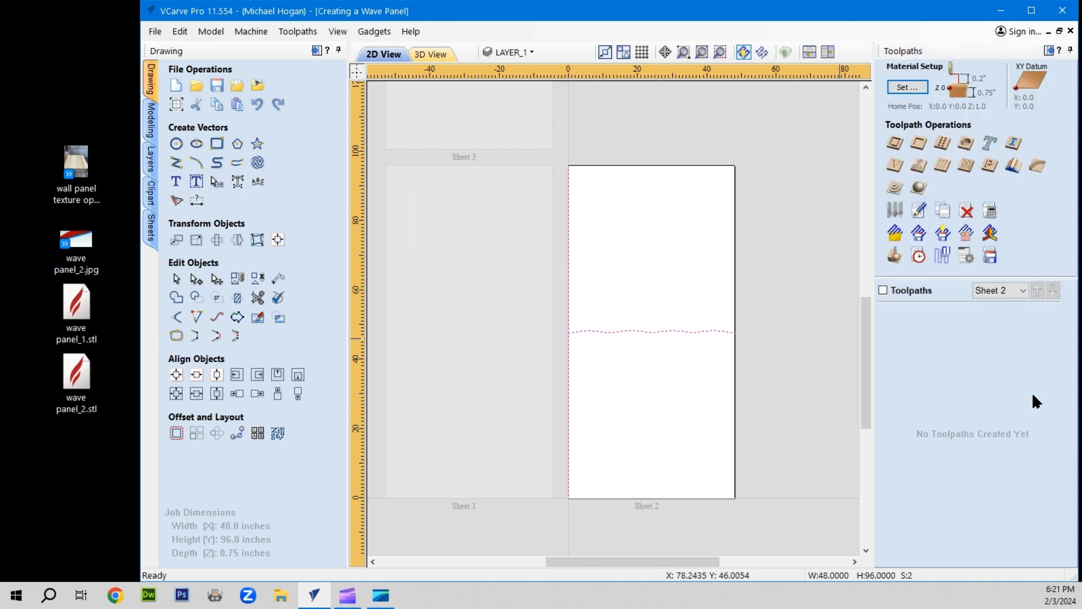
click(1012, 164)
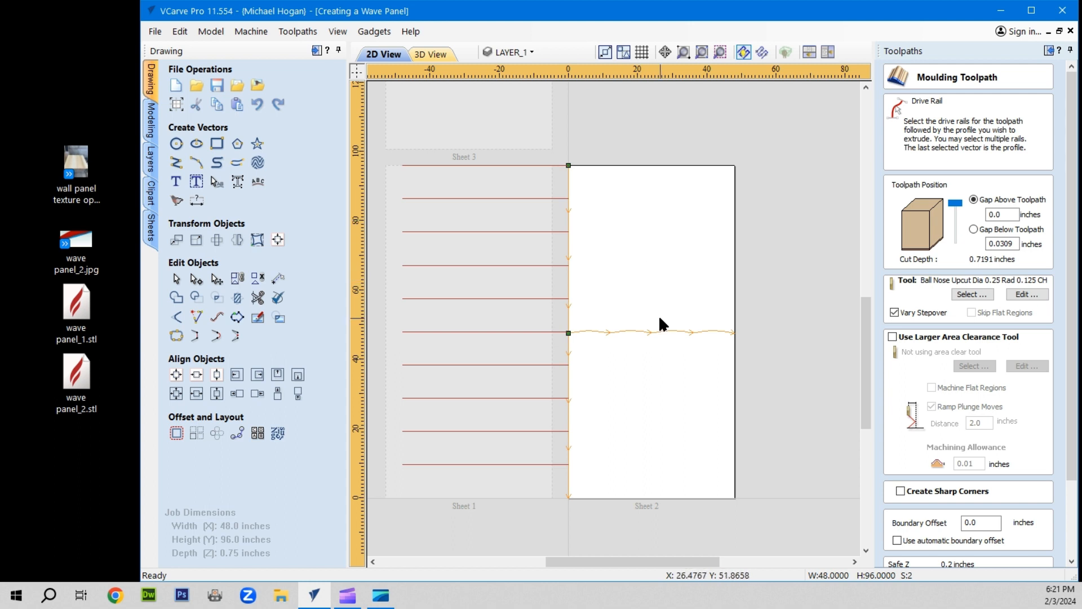
Reverse the direction of the vertical drive rail so the sweep extends across Sheet 2.
scroll(660, 318, down, 1)
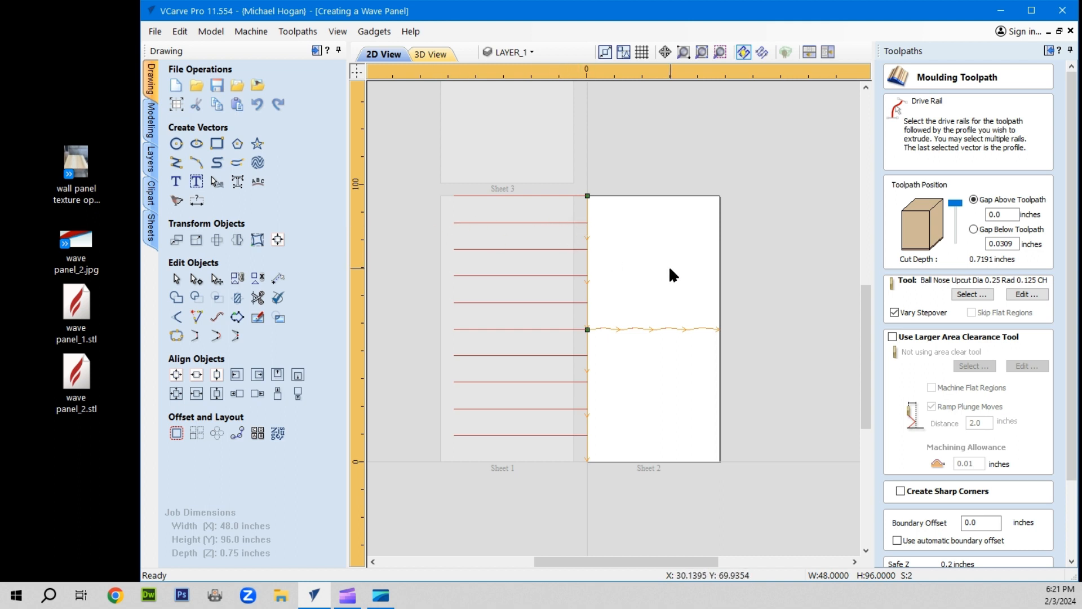
right_click(587, 259)
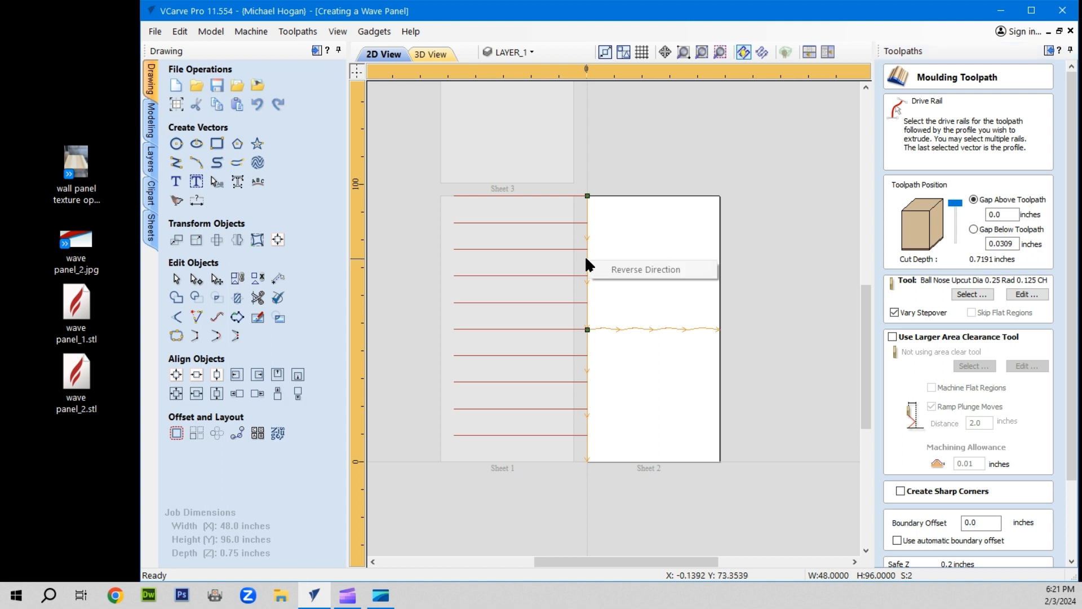
click(633, 270)
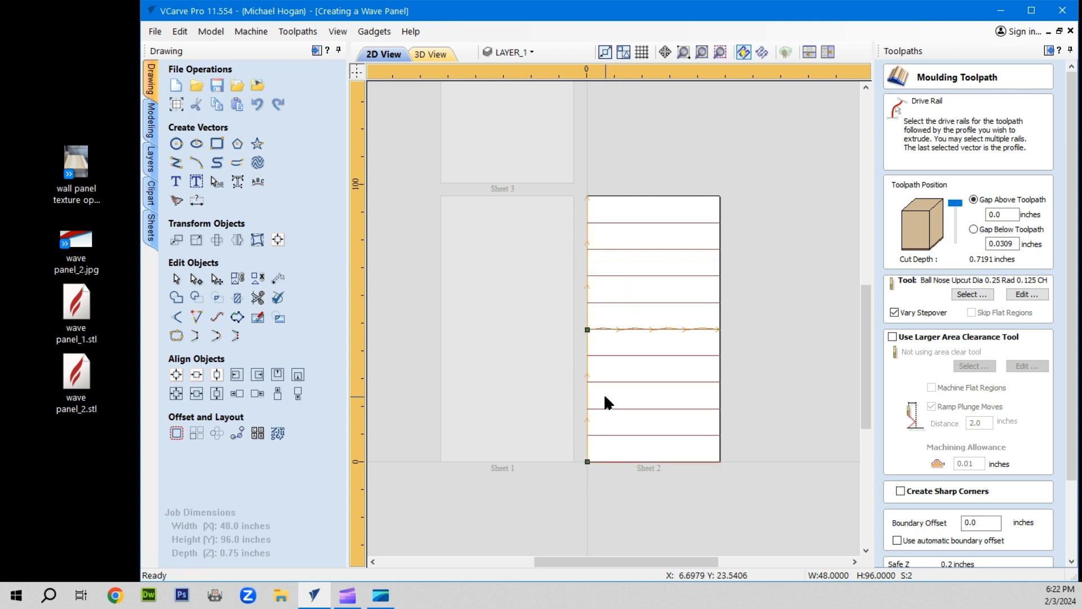
Flip the drive rail's direction back and forth once to compare which side the sweep falls on.
right_click(592, 291)
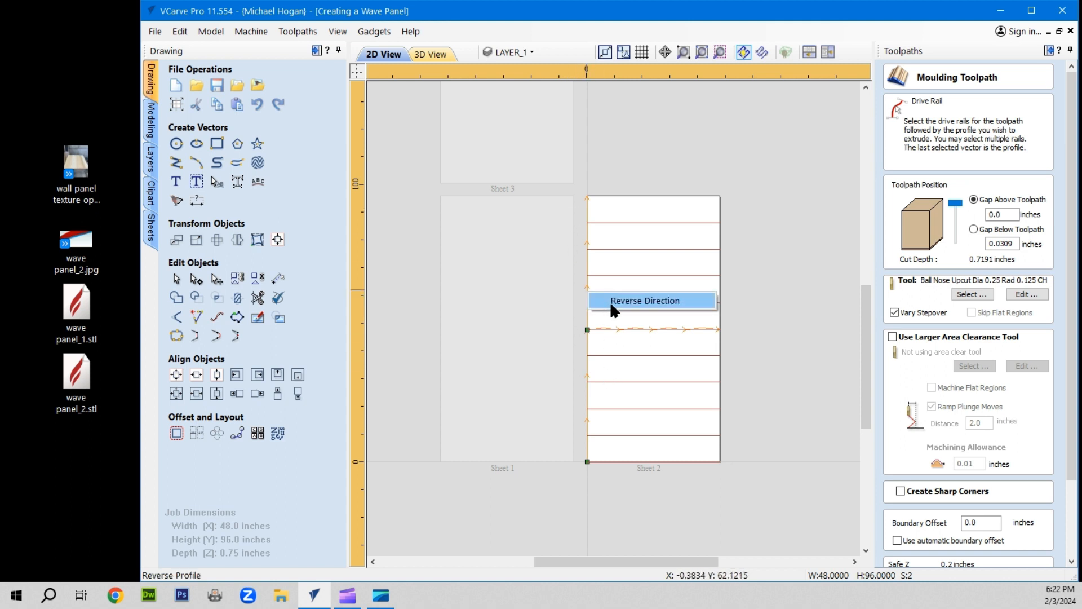
click(610, 301)
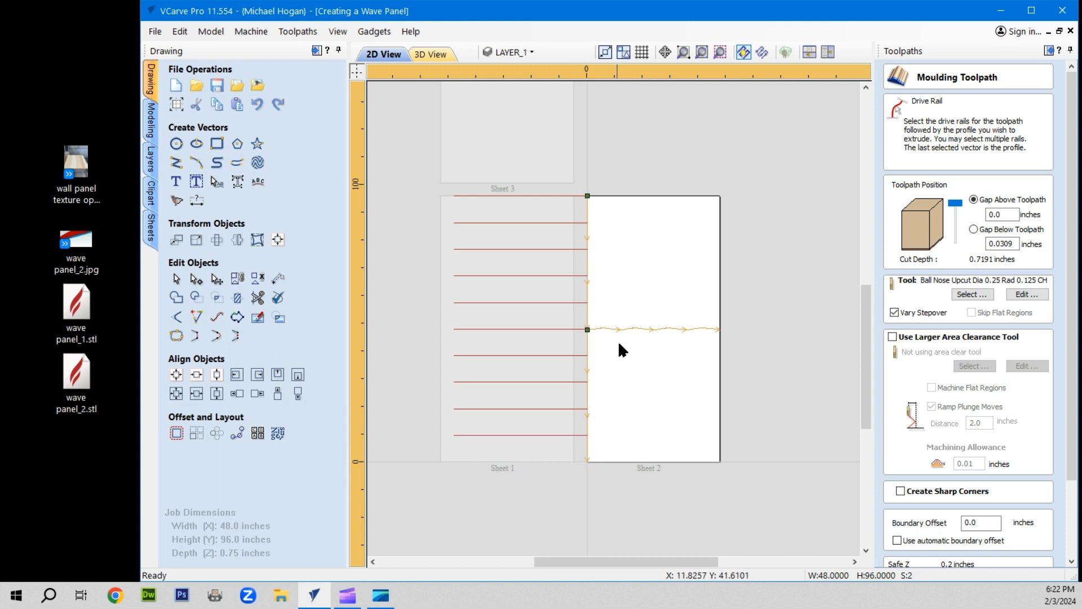
right_click(587, 259)
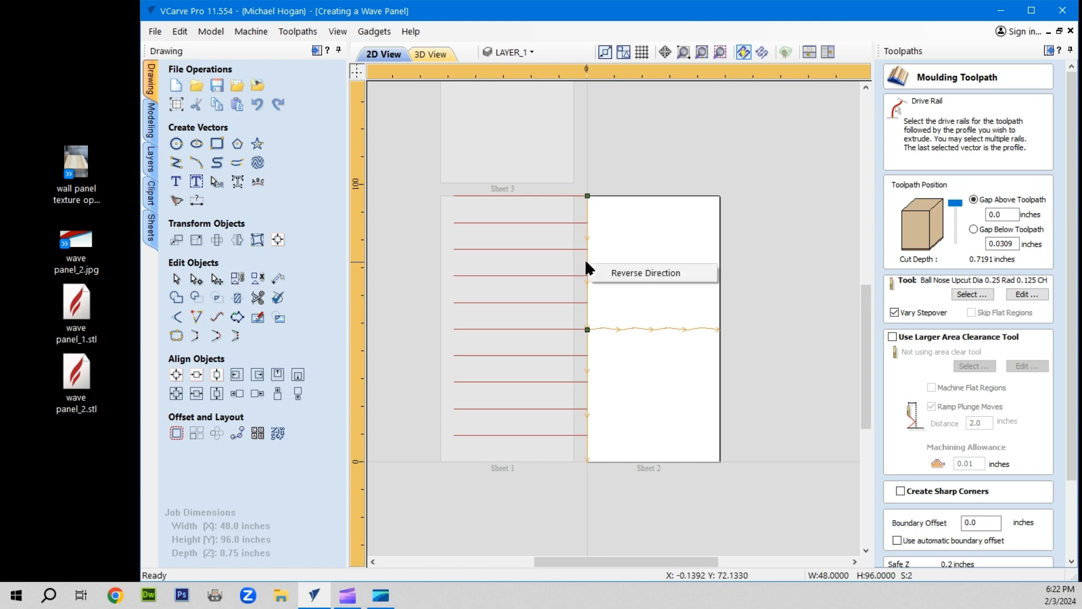
click(624, 273)
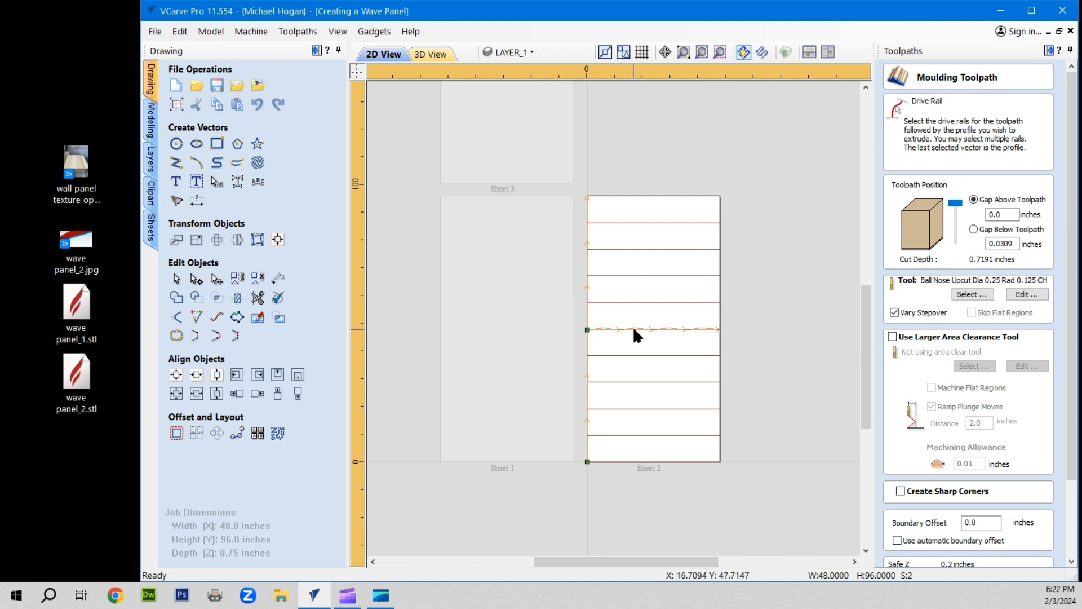
Calculate the moulding toolpath with the 0.25-inch ball nose bit, keeping the name Swept Profile 1.
scroll(633, 327, up, 5)
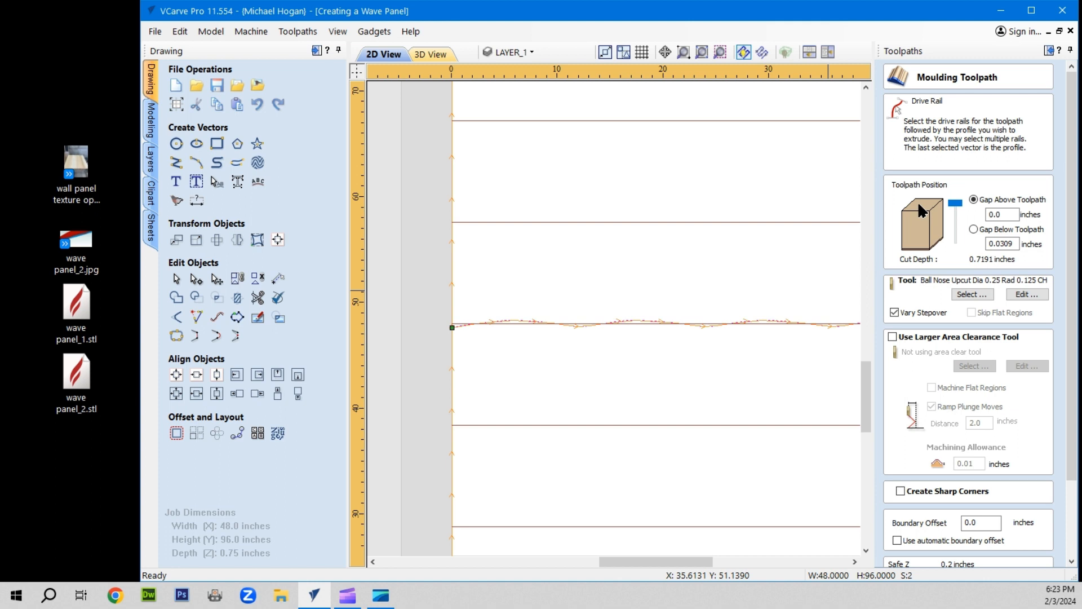
scroll(912, 224, down, 4)
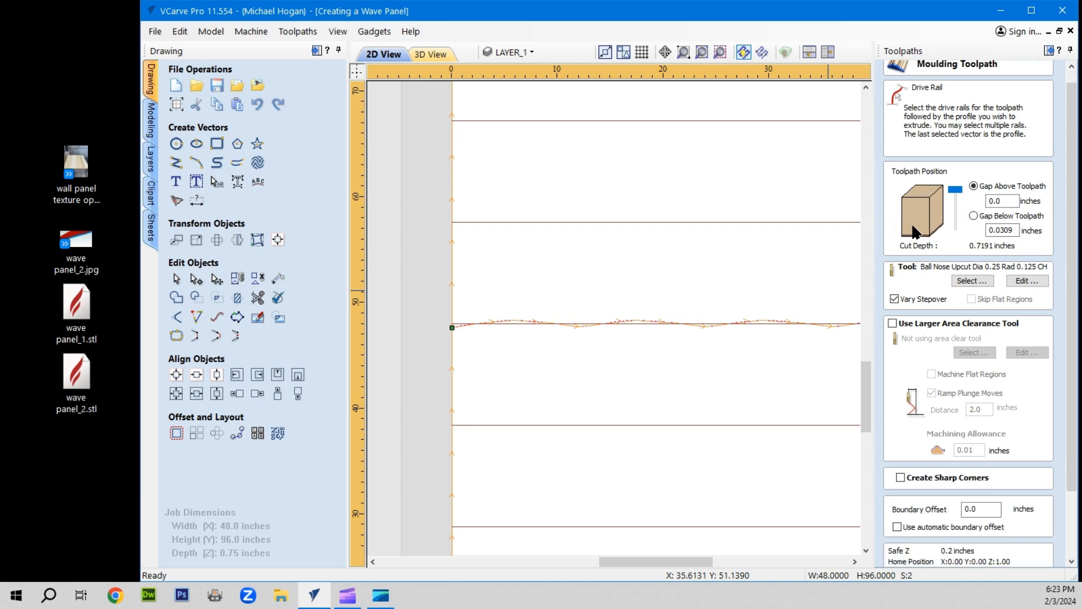
scroll(918, 412, down, 4)
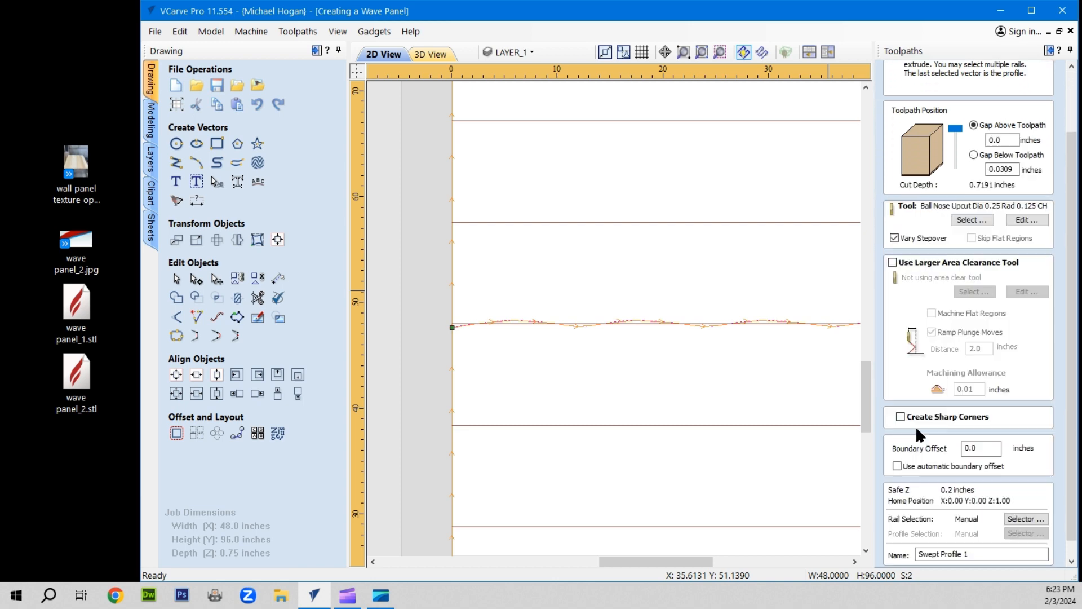
click(907, 558)
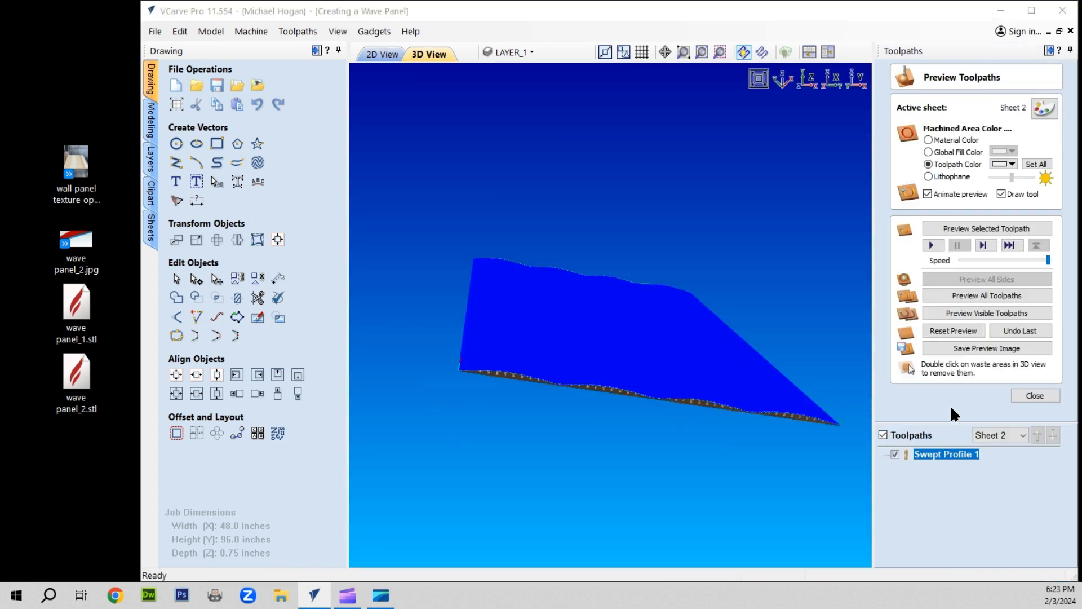
Reset the old material preview, simulate only the Swept Profile 1 toolpath, and inspect the waves up close in 3D.
click(973, 312)
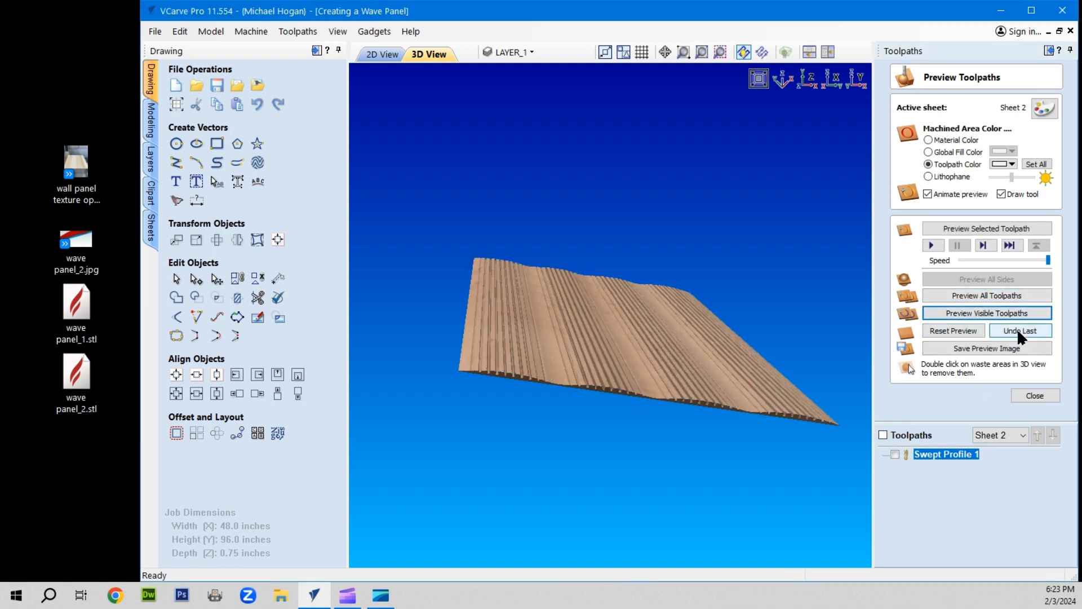
click(950, 330)
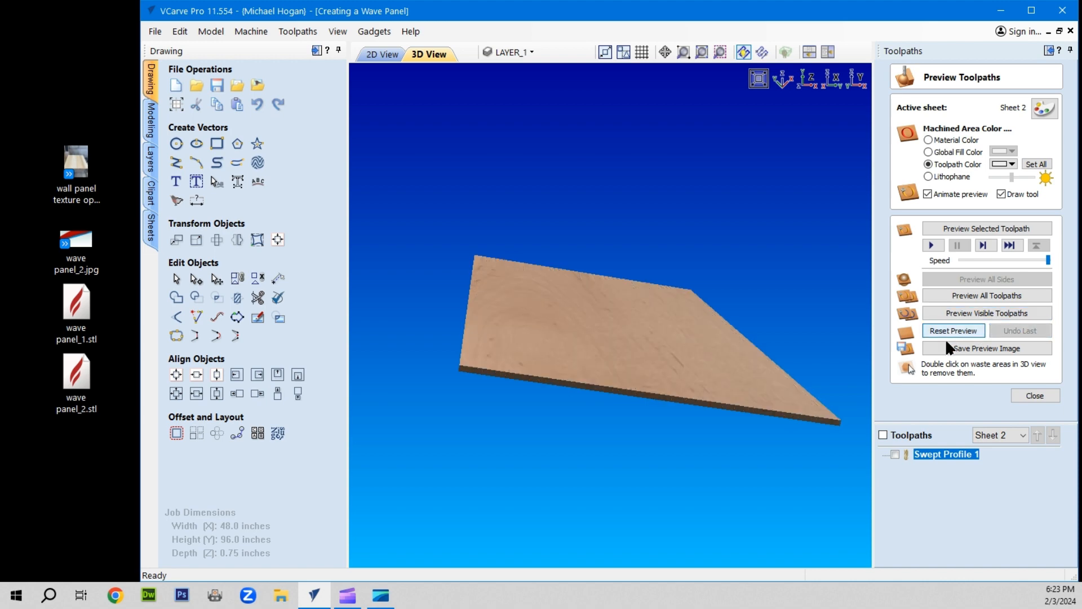
click(896, 454)
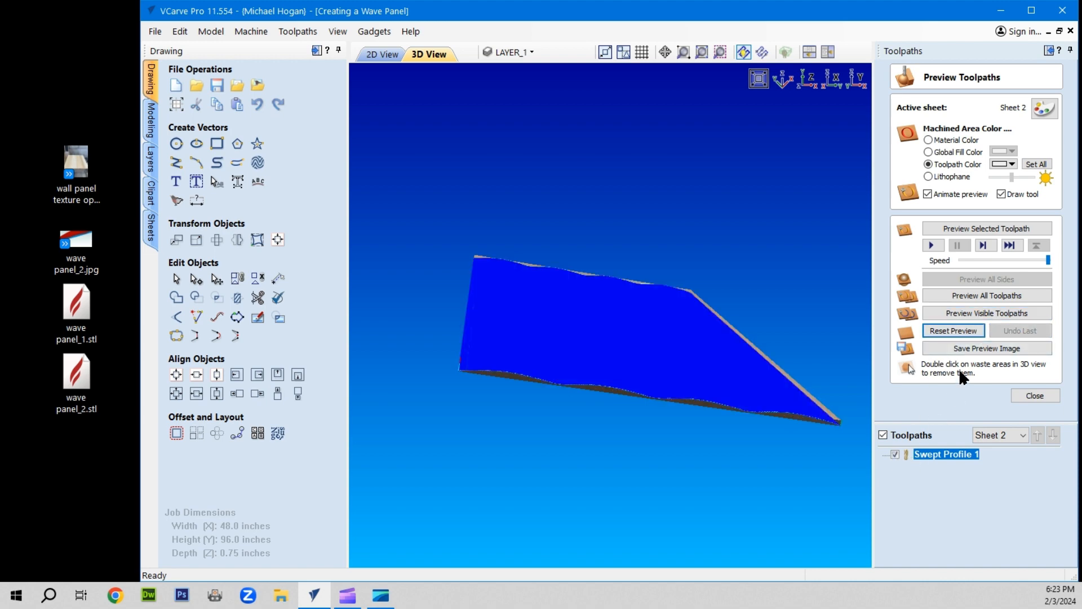
click(952, 312)
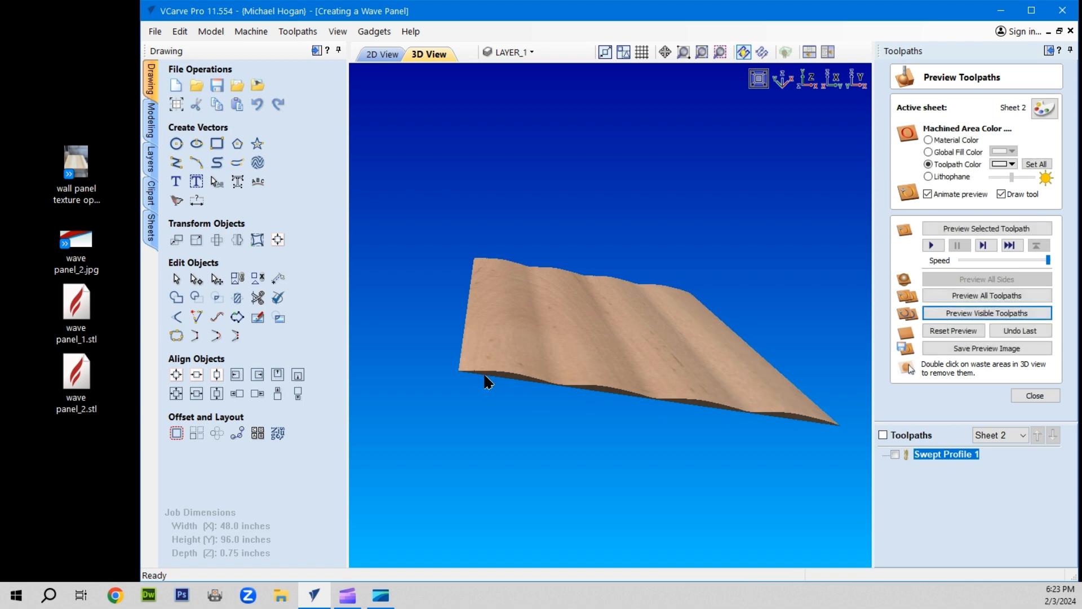
drag(486, 377, 510, 479)
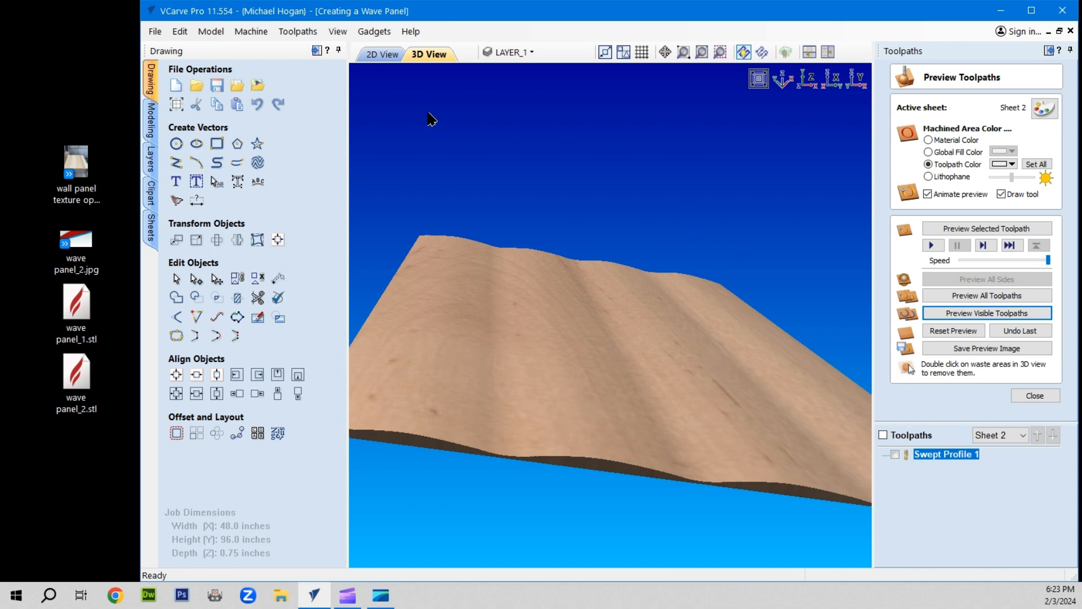
Return to the 2D view and draw a separate vertical line at about X 5.38, from Y 96 down to Y 0.
click(396, 57)
scroll(521, 254, down, 2)
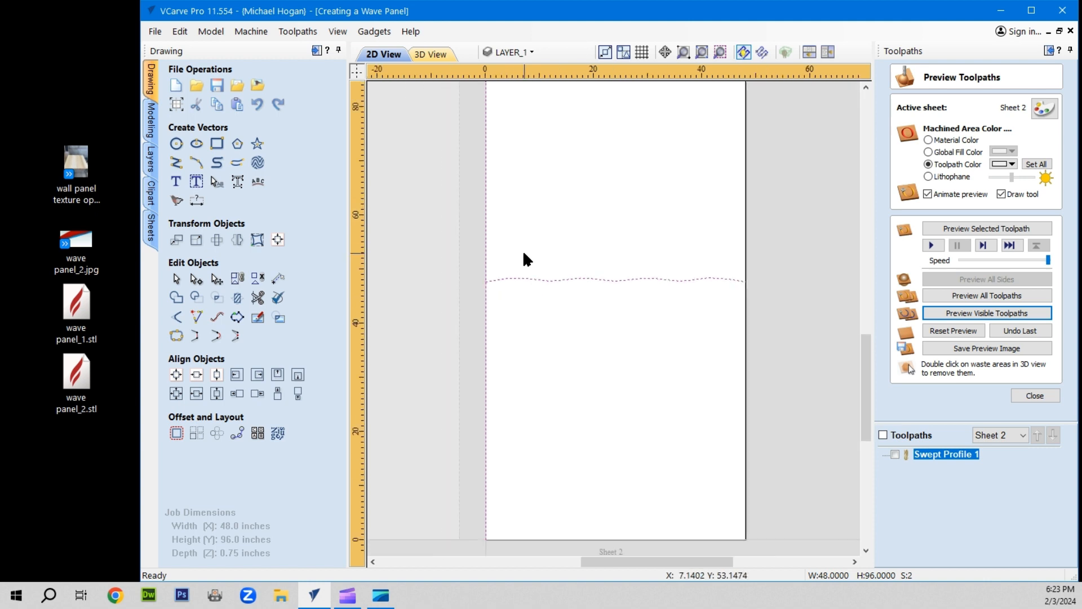
scroll(524, 265, down, 1)
click(537, 195)
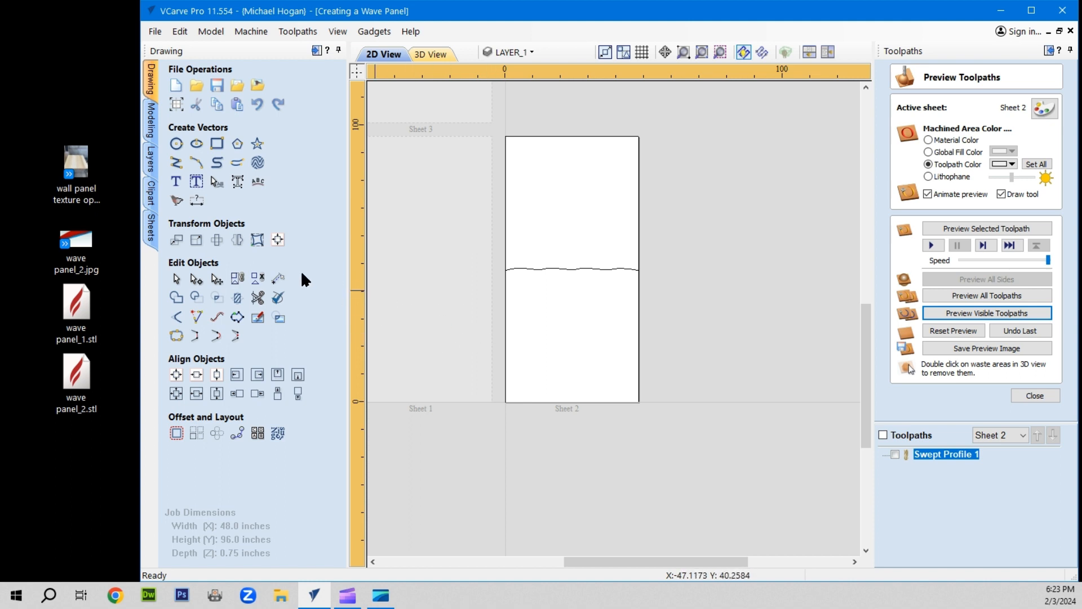
click(176, 164)
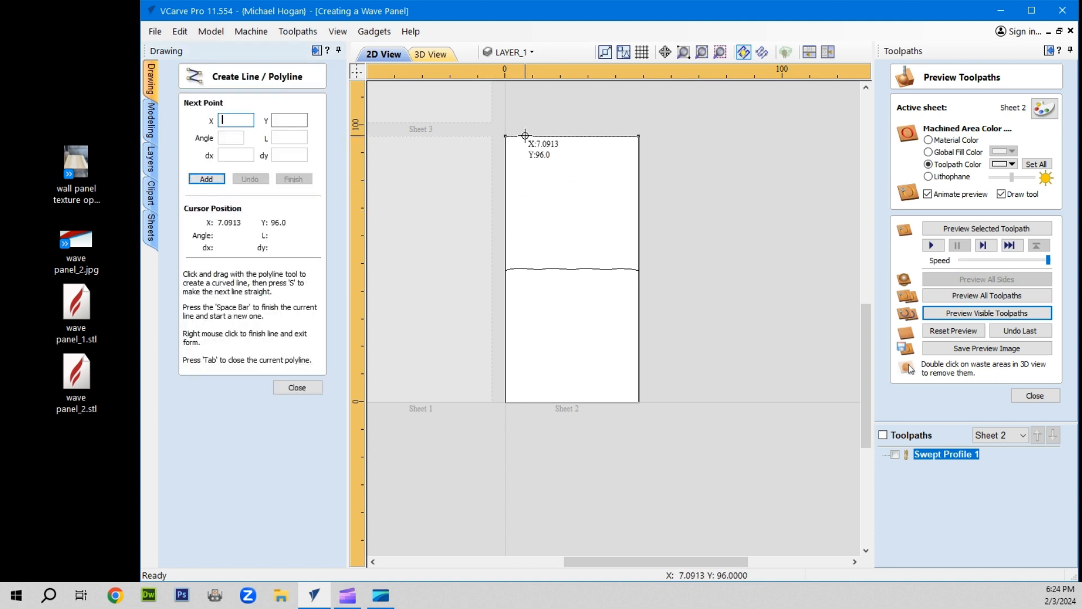
click(520, 135)
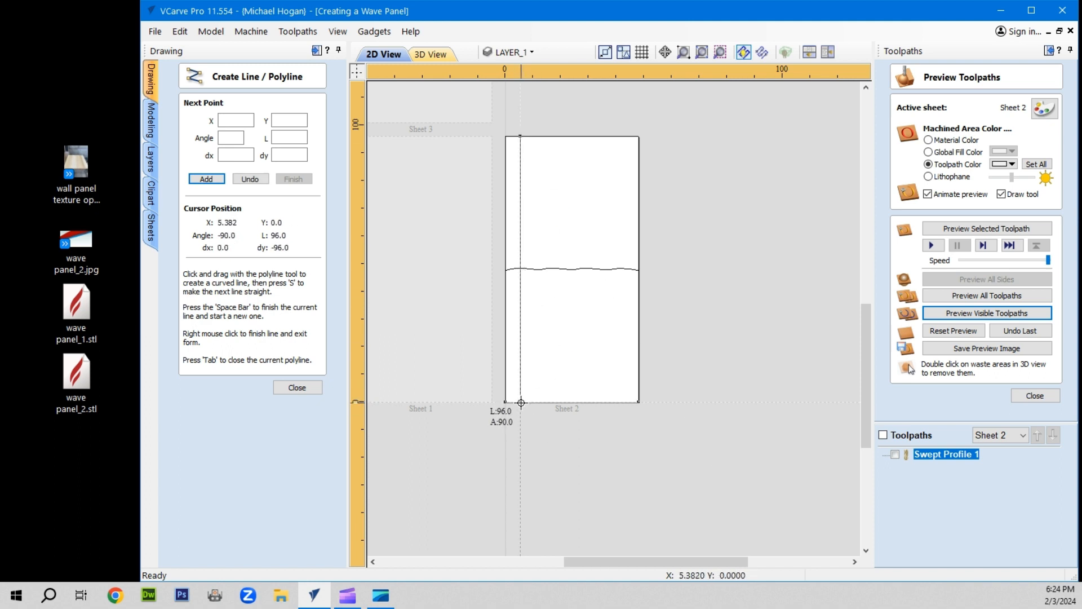
click(521, 405)
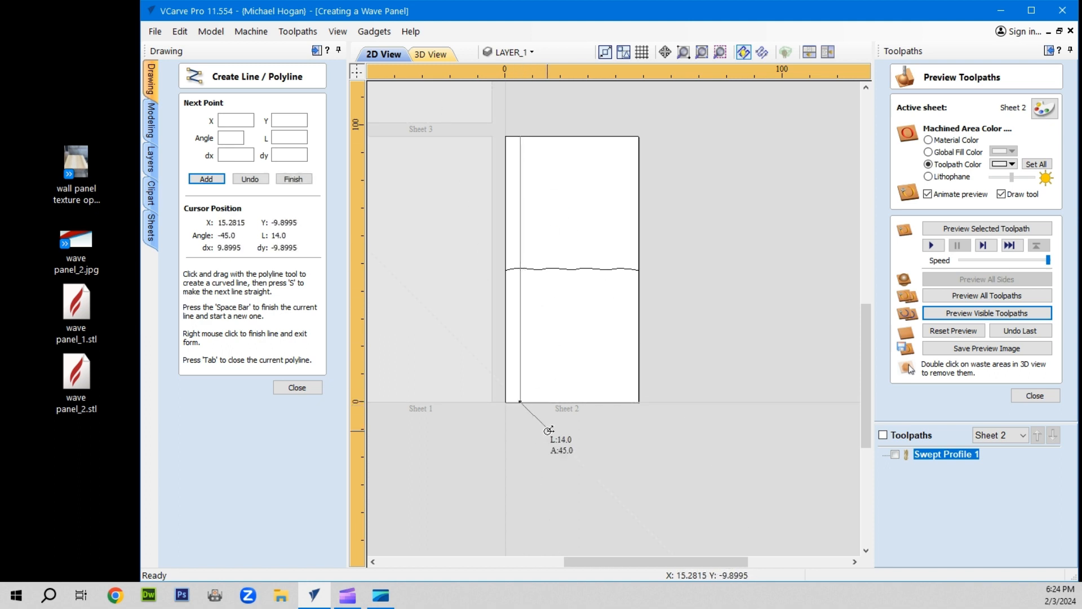
key(space)
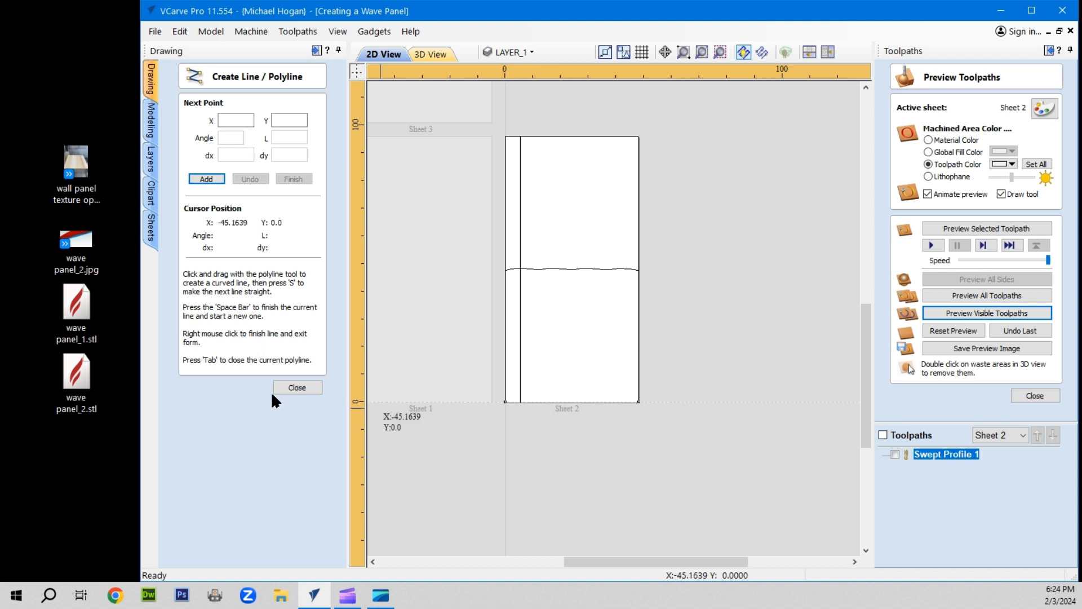
click(297, 388)
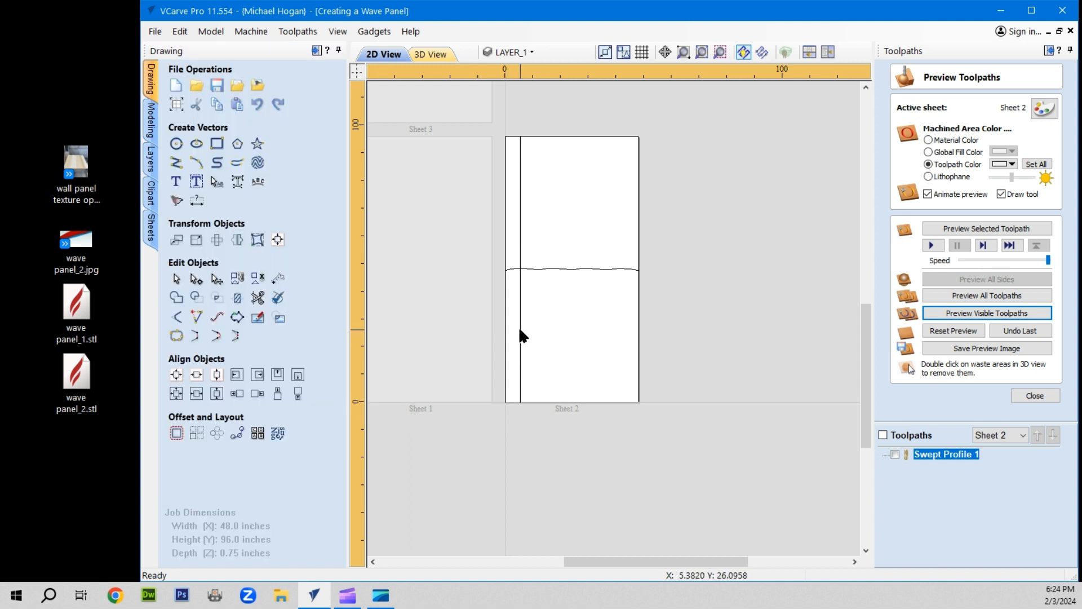
Array copy the new vertical line into 1 row and 64 columns with an X offset of 0.75 inches.
click(197, 433)
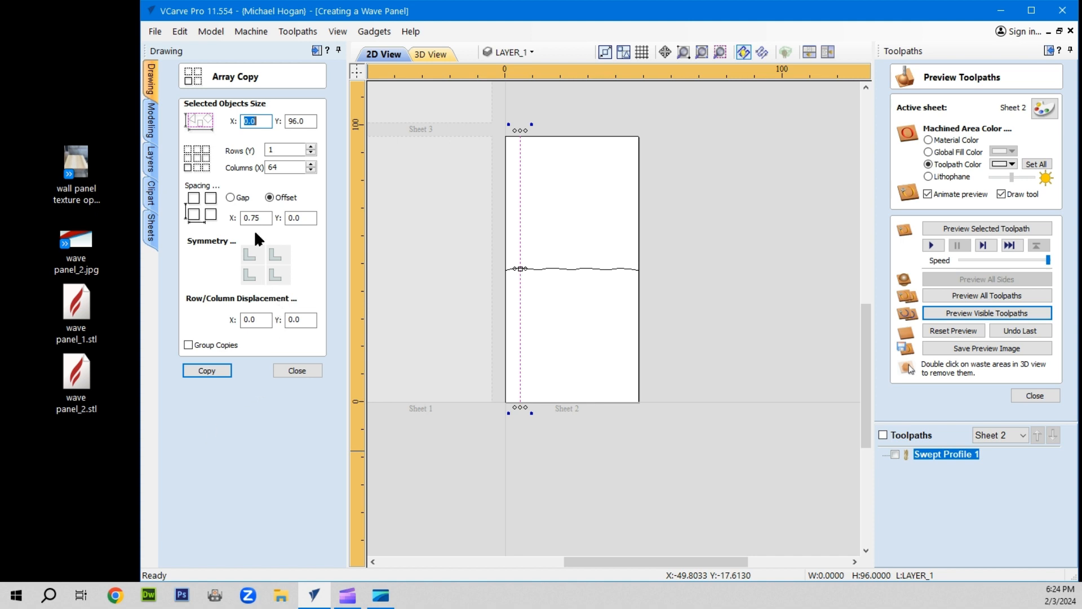
click(278, 171)
text(64)
click(213, 371)
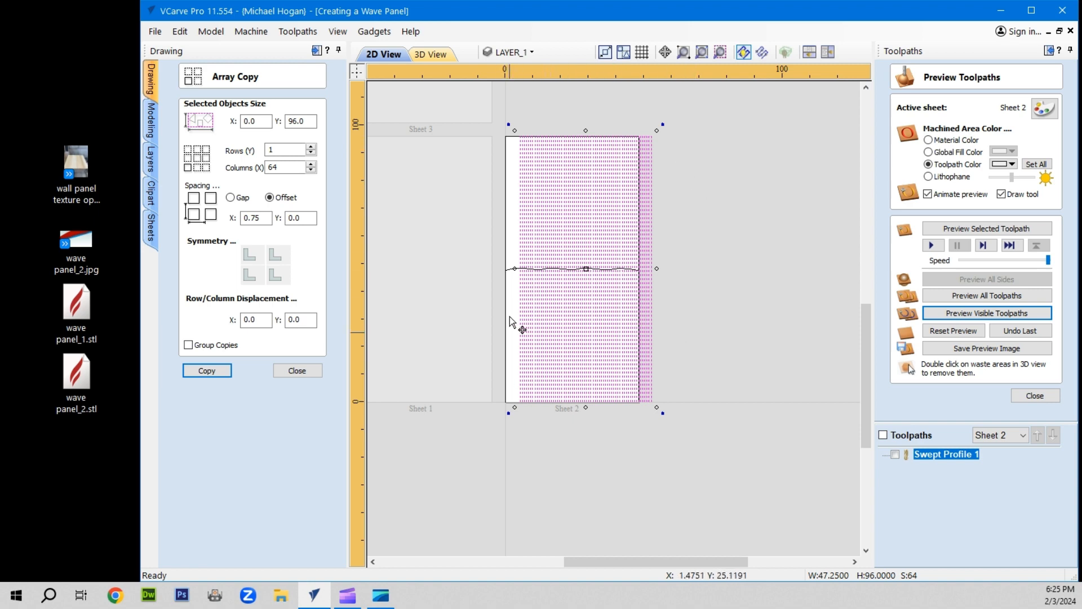
click(298, 371)
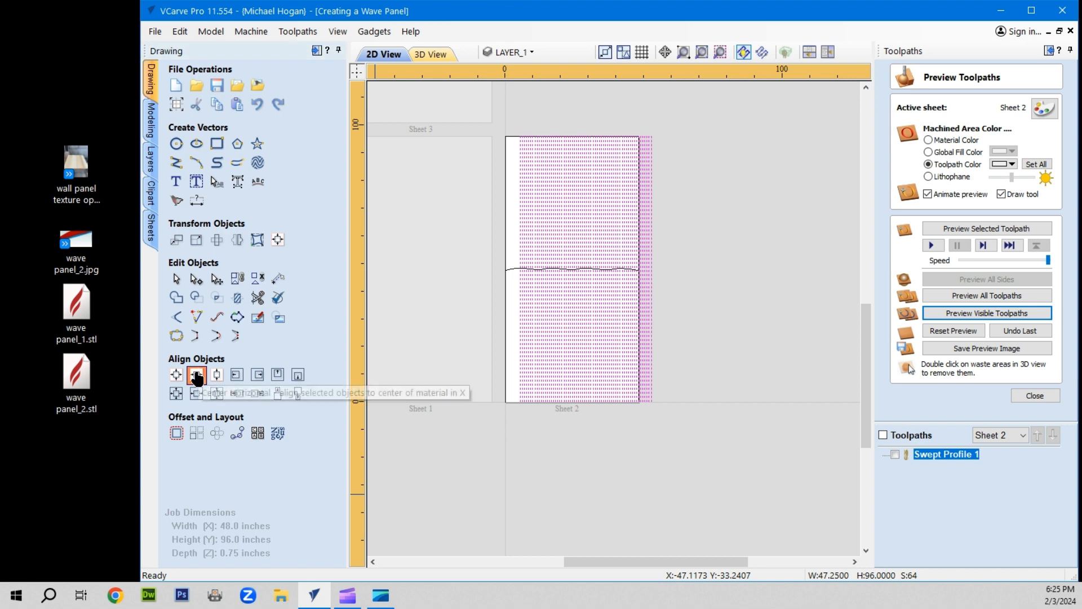
Center the arrayed lines horizontally on the material and inspect the gap at the sheet's left edge.
scroll(546, 226, up, 2)
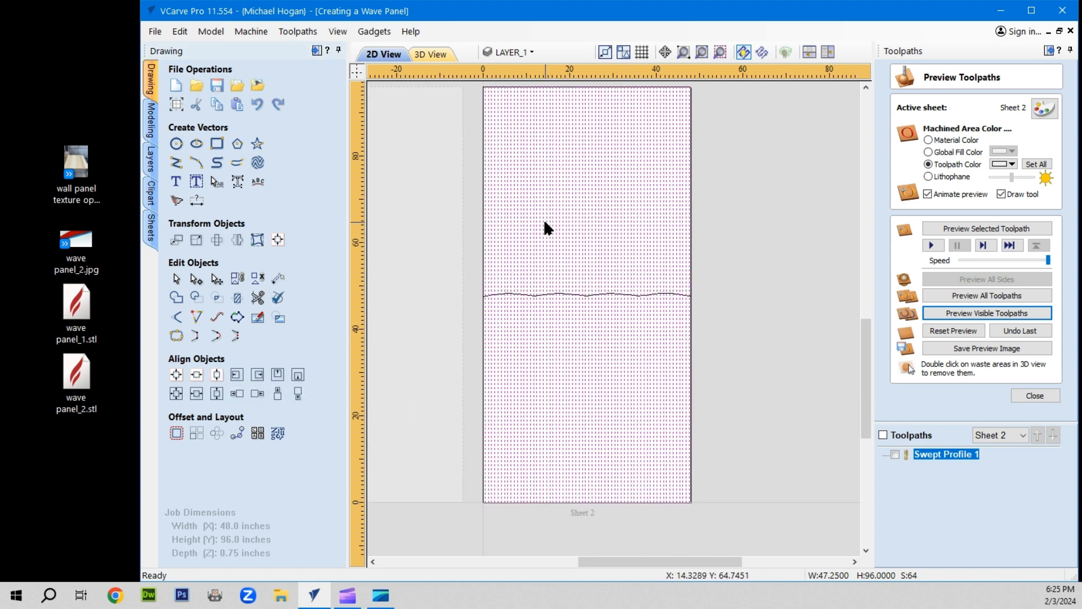
scroll(543, 219, up, 1)
scroll(428, 248, up, 1)
scroll(403, 265, up, 1)
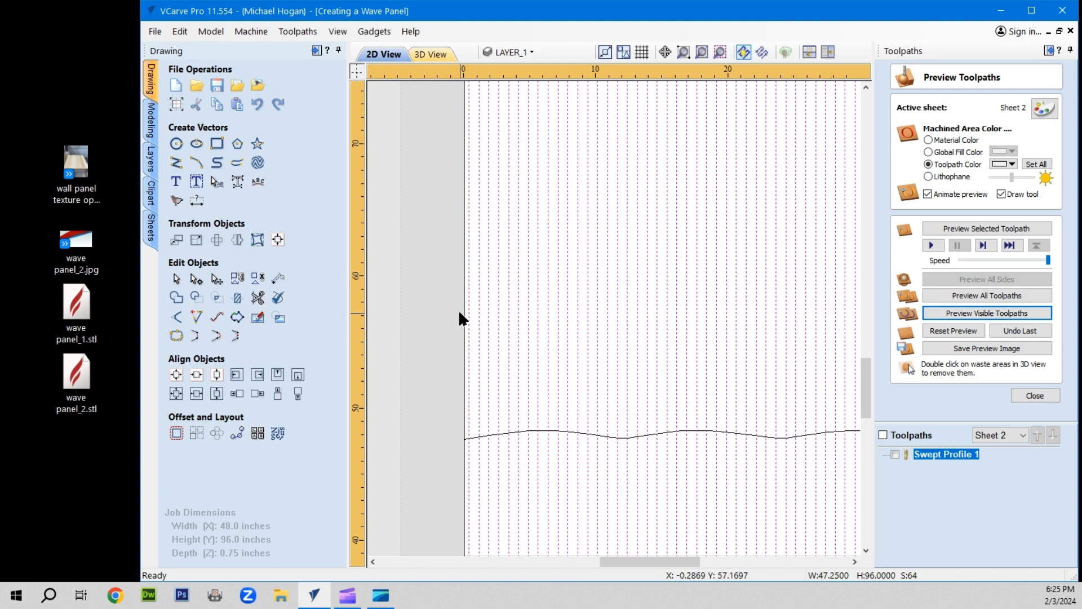
scroll(458, 309, down, 2)
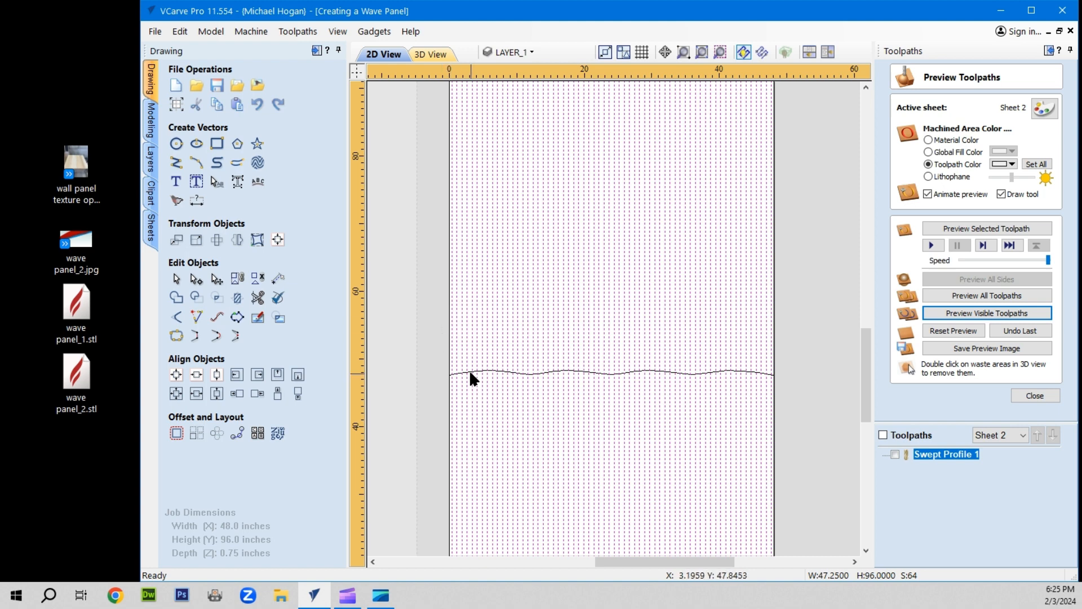
Leave the preview and start a 2D profile toolpath on the groove lines with a cut depth of 0.58 inches.
mouse_move(951, 458)
scroll(783, 374, down, 1)
scroll(495, 312, down, 1)
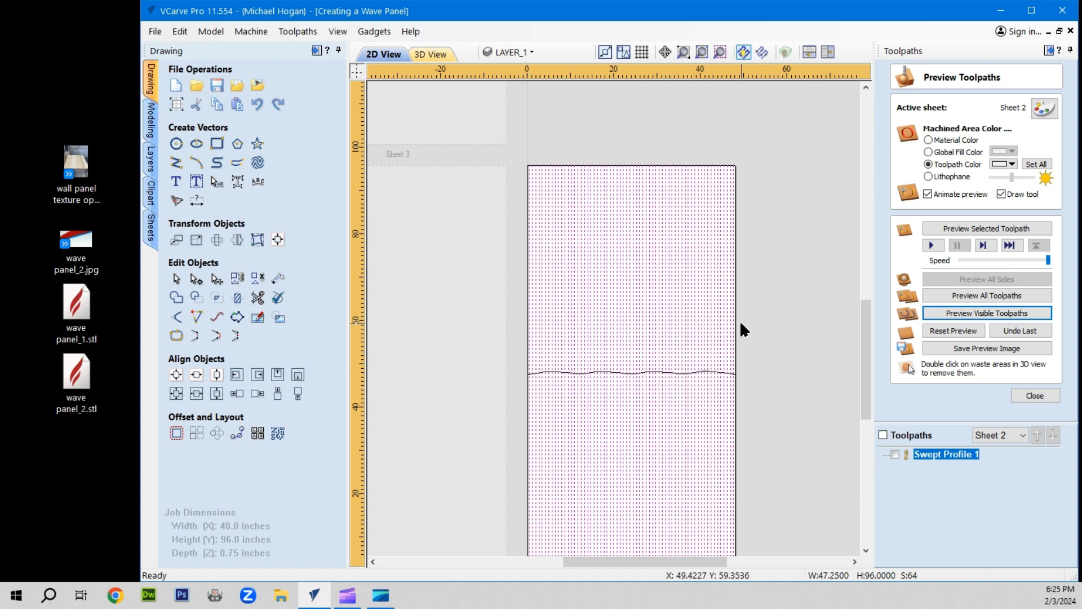
click(1033, 394)
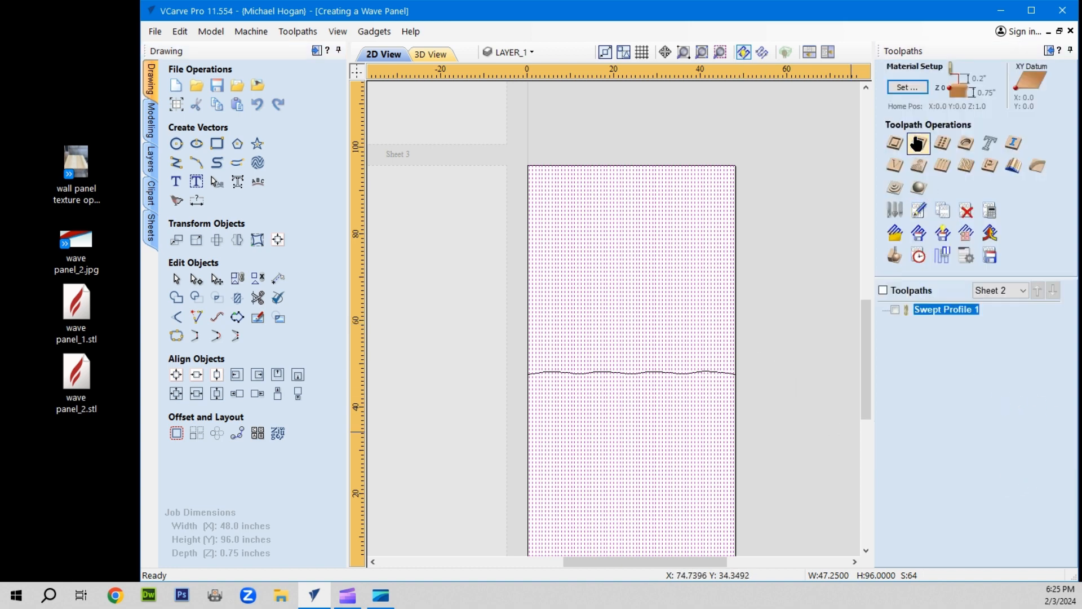
click(895, 142)
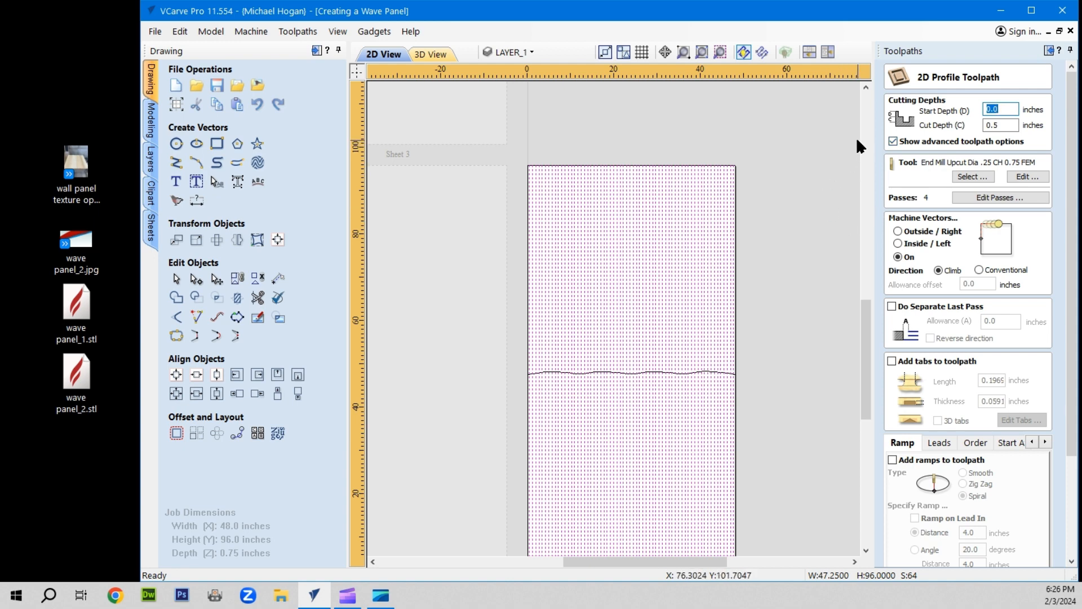
click(1002, 128)
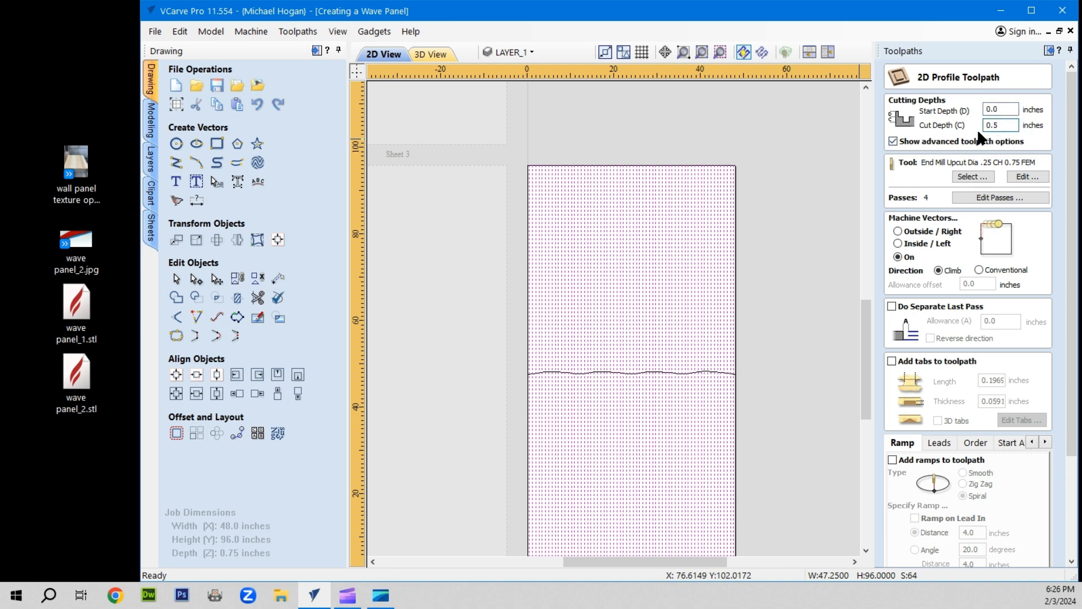
text(8)
scroll(962, 283, down, 2)
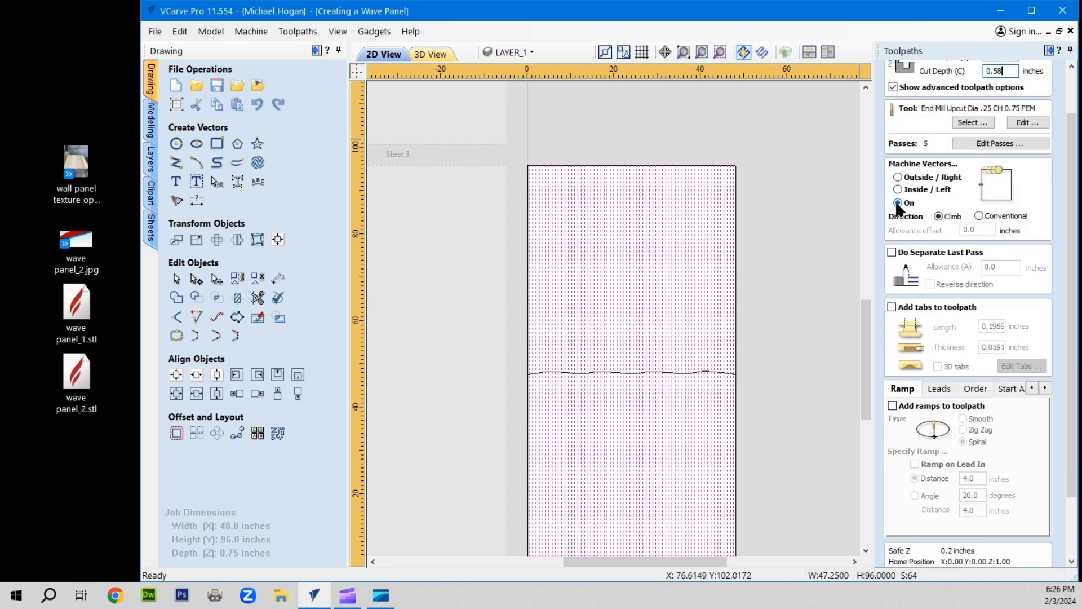
scroll(928, 375, down, 3)
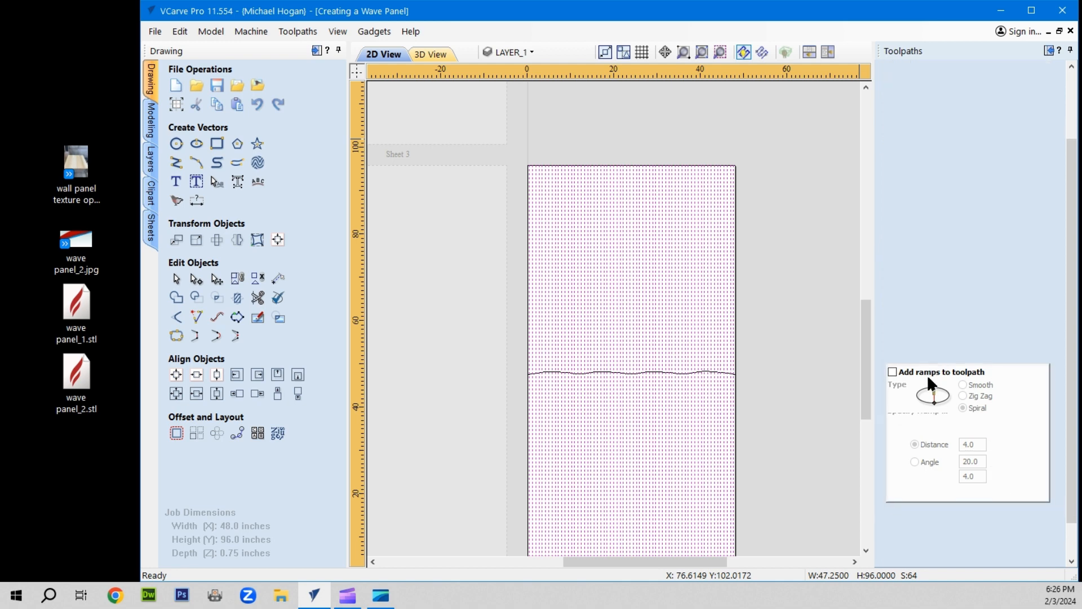
scroll(920, 384, up, 4)
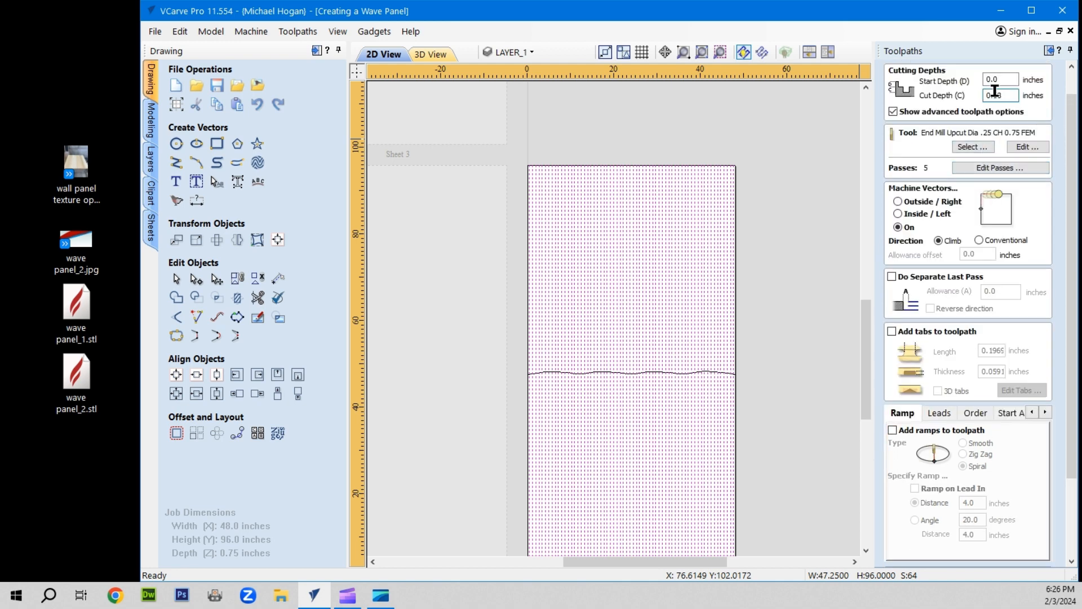
Set the profile toolpath's cut depth to 0.625 inches and calculate it with machining on the vectors.
drag(998, 93, 1007, 95)
key(BackSpace)
key(BackSpace)
scroll(963, 158, down, 3)
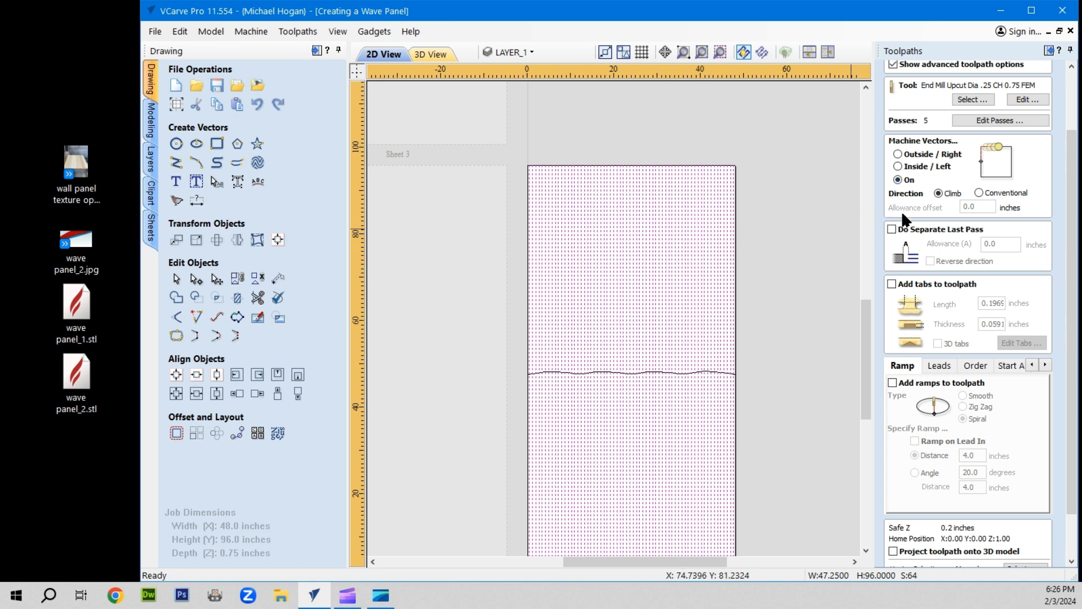
scroll(905, 315, down, 3)
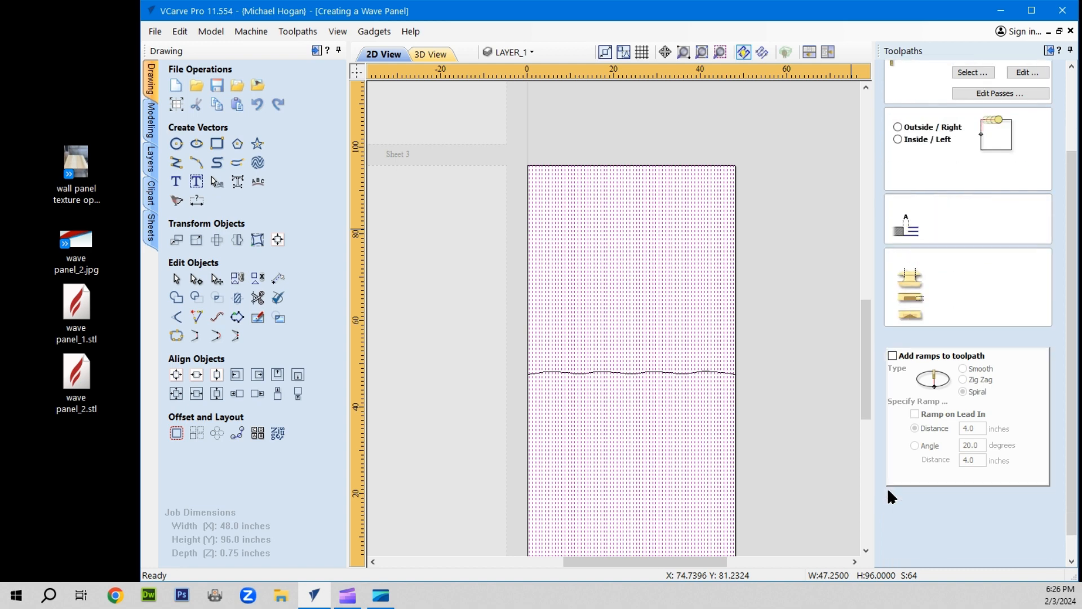
scroll(900, 484, down, 1)
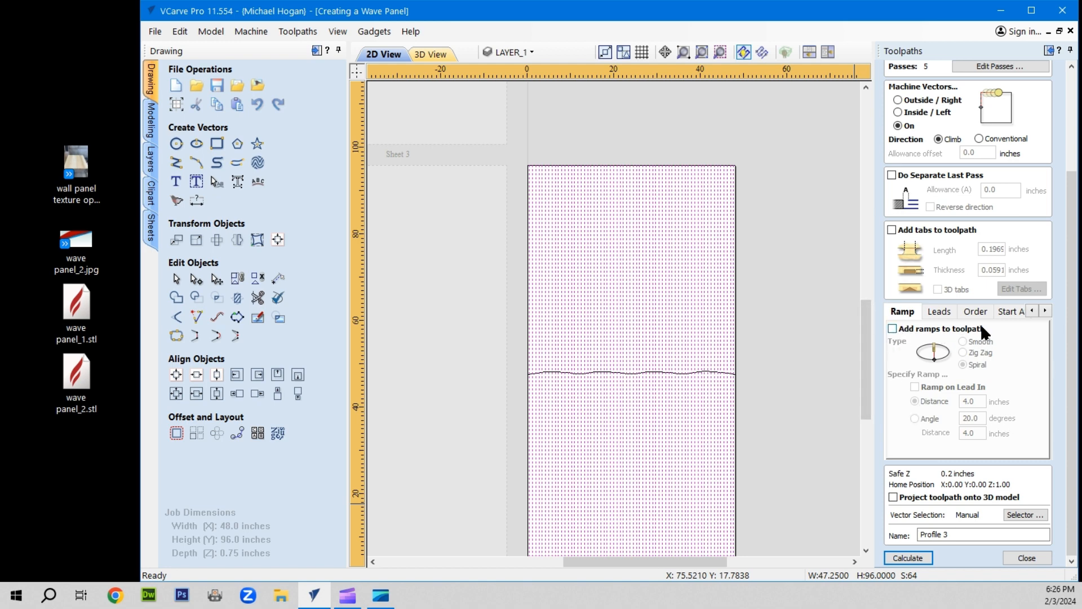
click(907, 557)
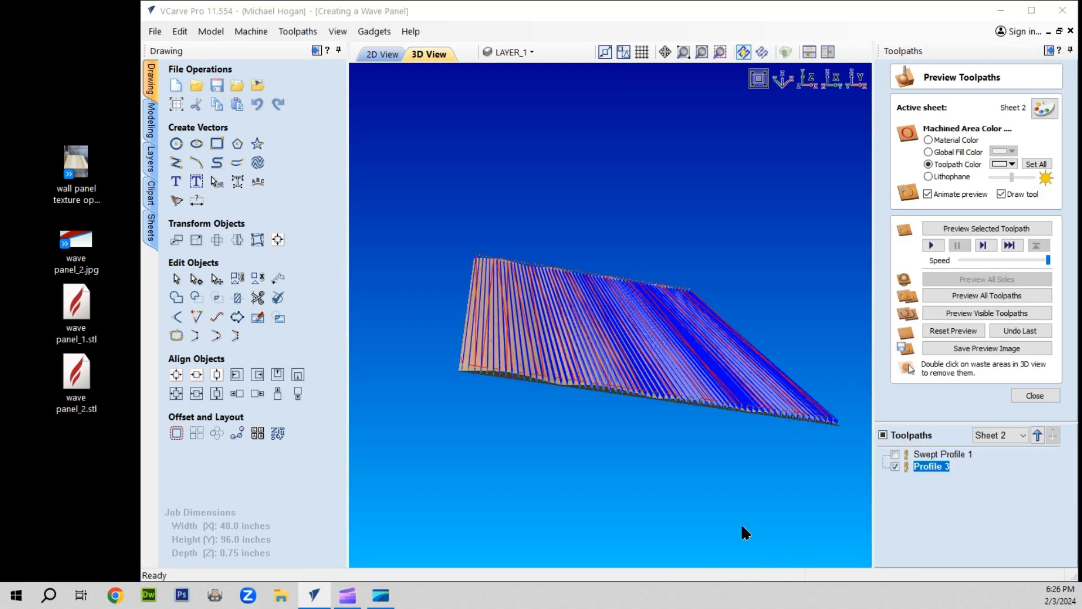
Simulate the Profile 3 groove toolpath on the wave panel and view the groove depth along the front edge.
drag(616, 432, 573, 394)
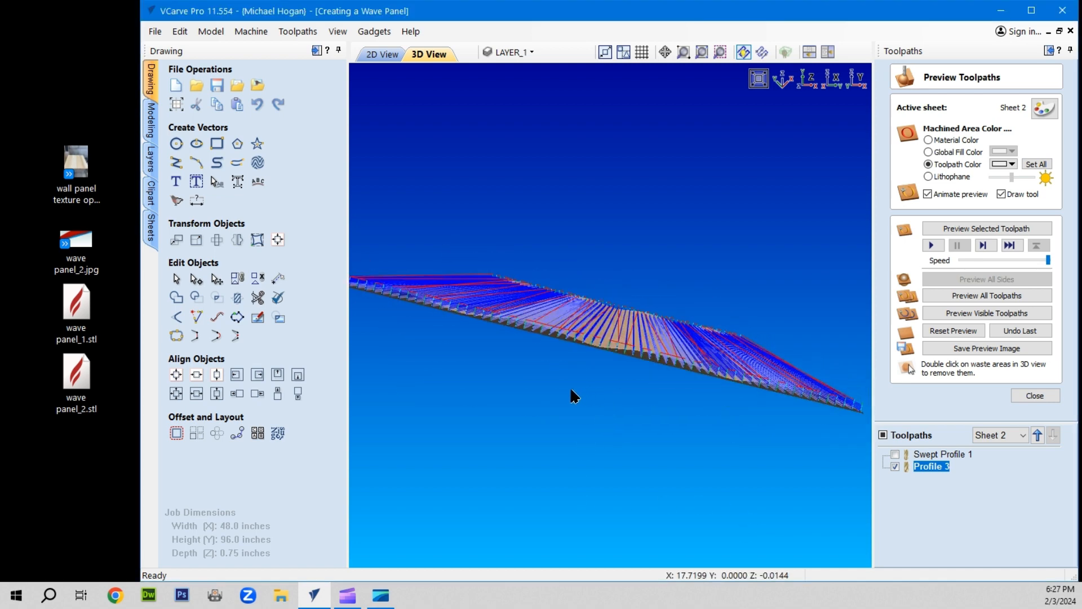
click(975, 312)
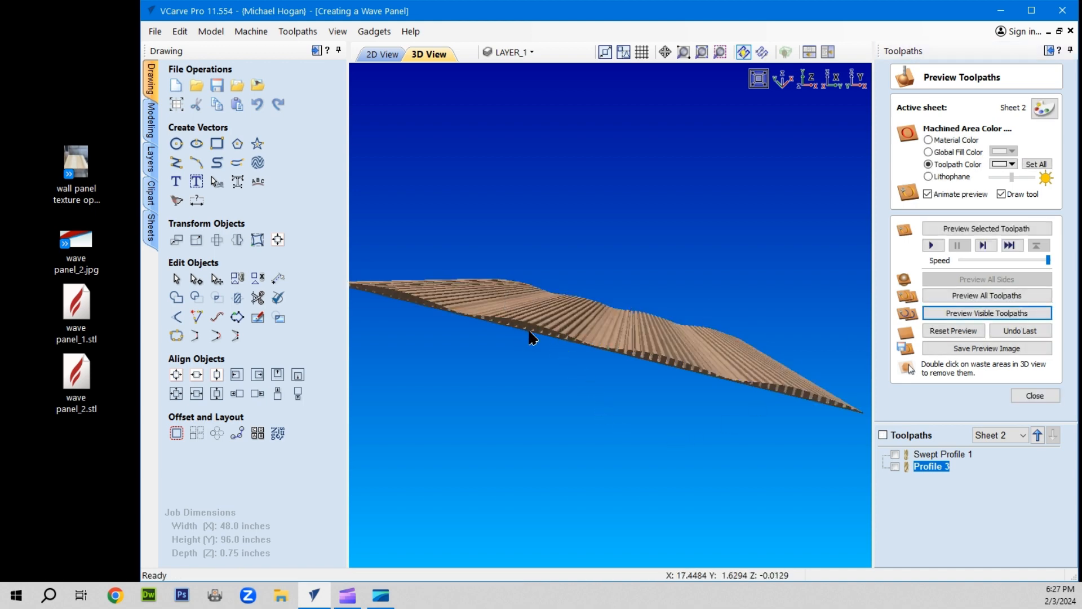
drag(532, 333, 532, 402)
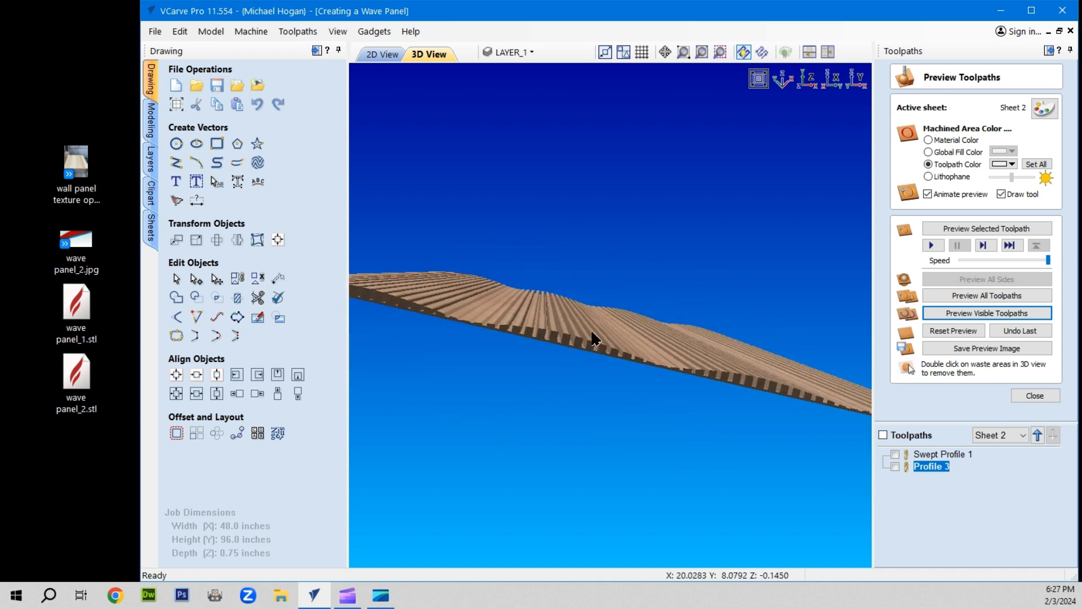
drag(564, 339, 536, 347)
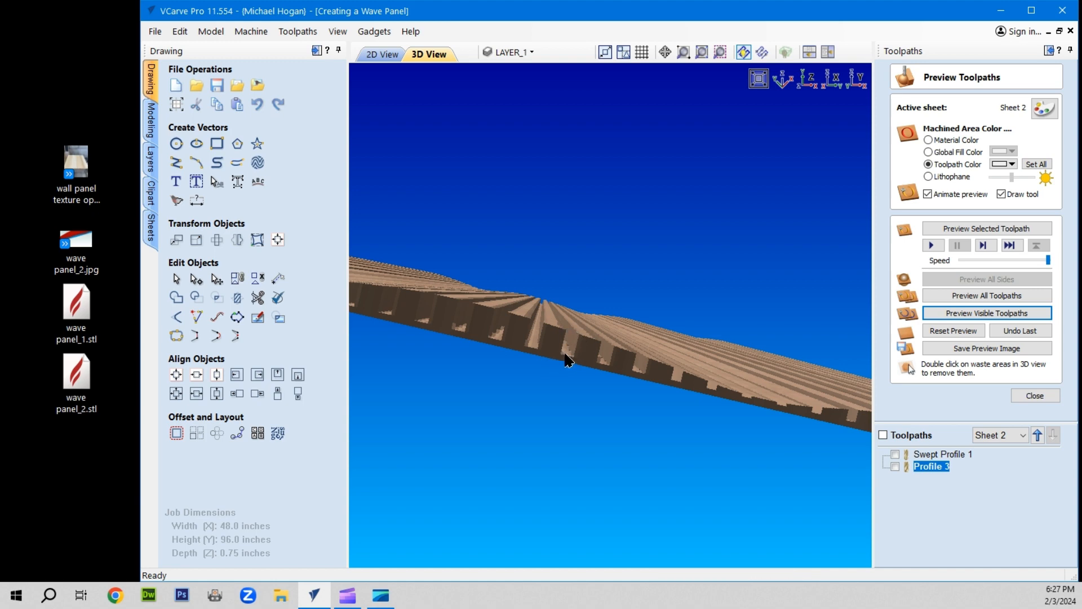
scroll(556, 384, down, 3)
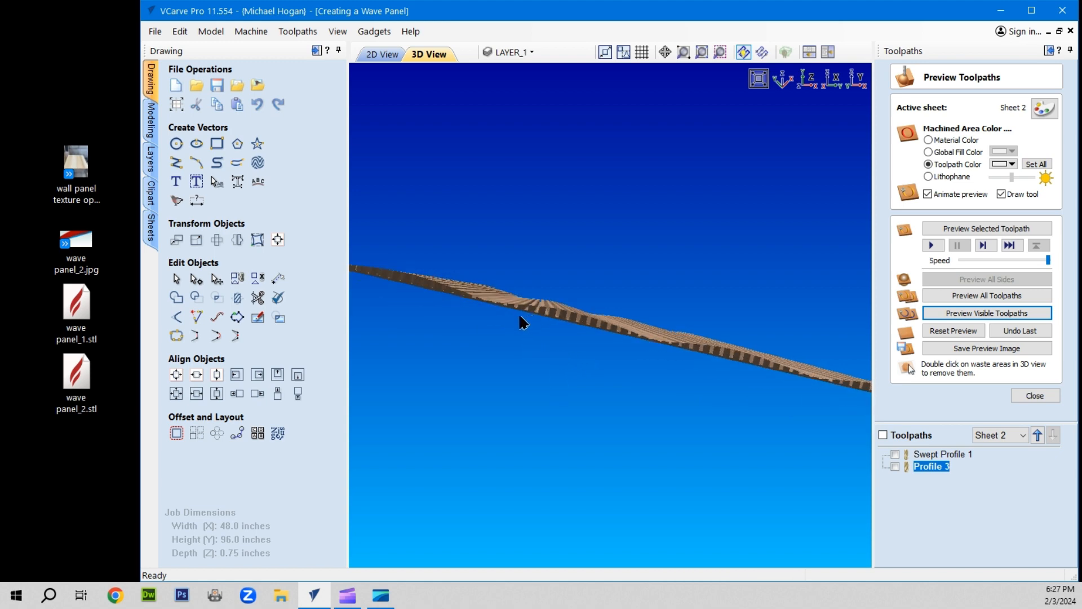
scroll(433, 364, down, 1)
scroll(474, 338, down, 1)
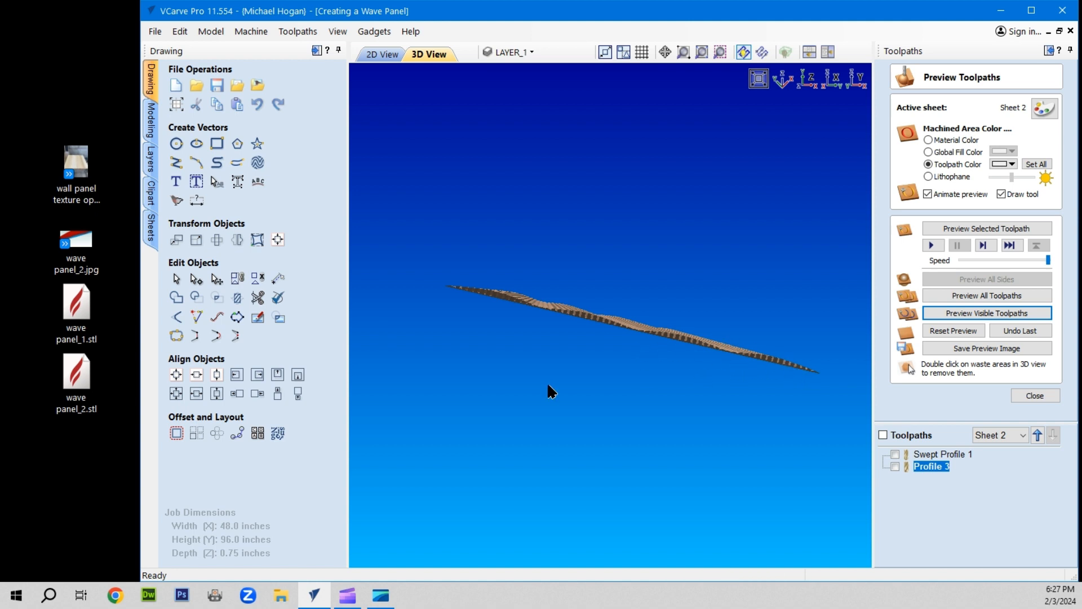
Examine the simulated grooves up close and from several angles, including the panel's side edge and overall wave shape.
scroll(597, 318, up, 6)
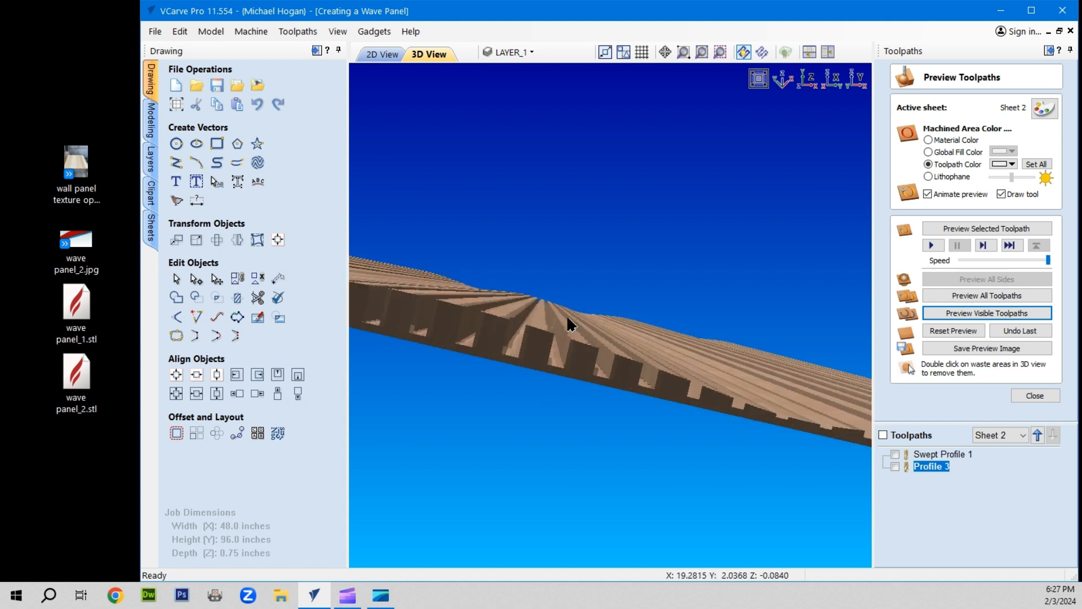
scroll(567, 318, up, 3)
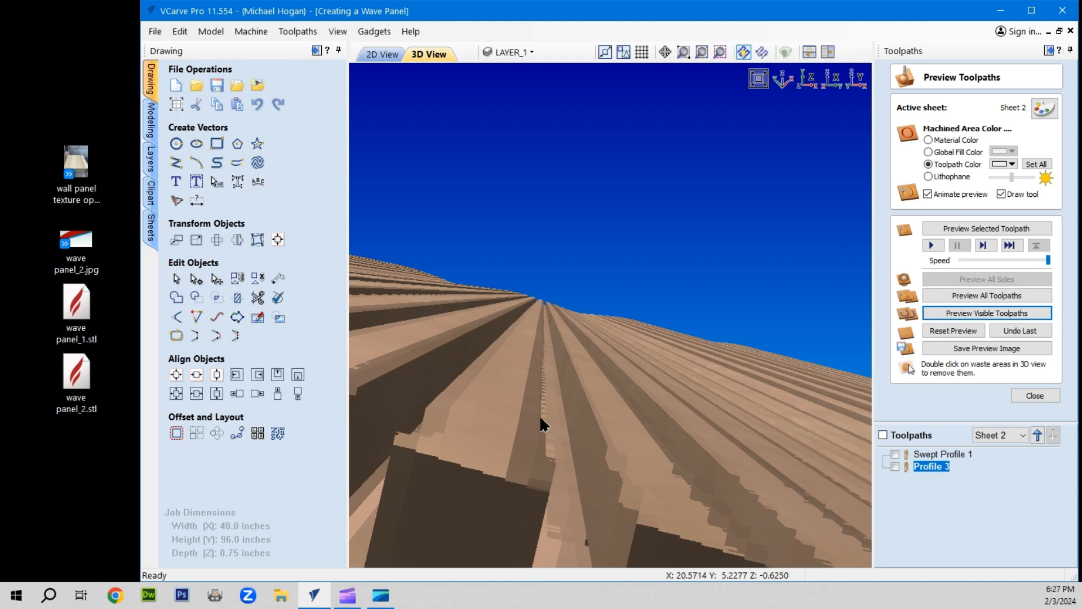
scroll(537, 414, down, 3)
scroll(530, 313, up, 3)
scroll(523, 332, down, 4)
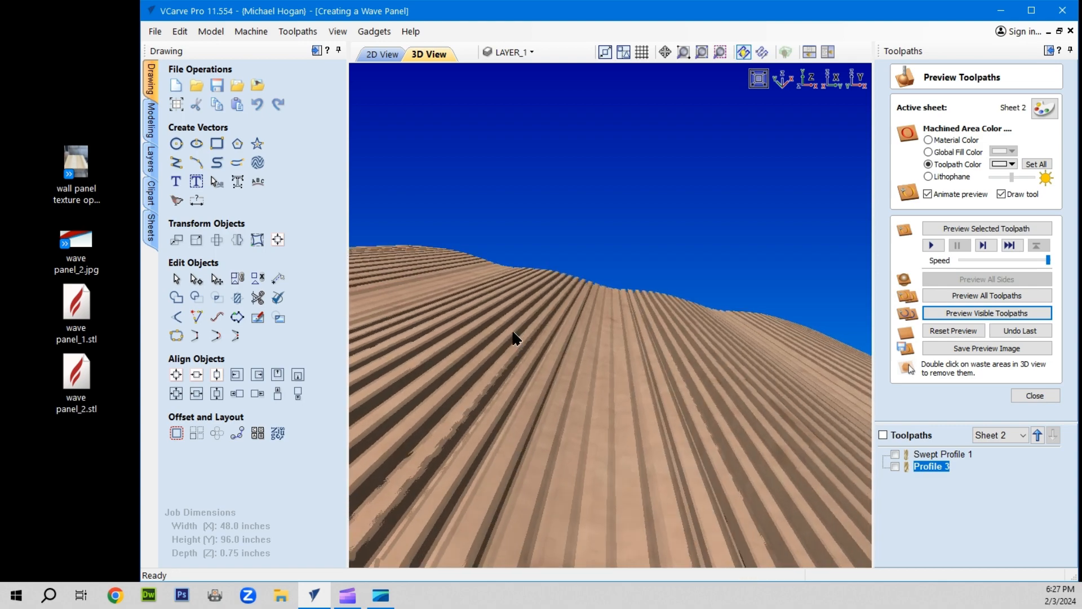
scroll(551, 357, up, 4)
scroll(543, 381, down, 3)
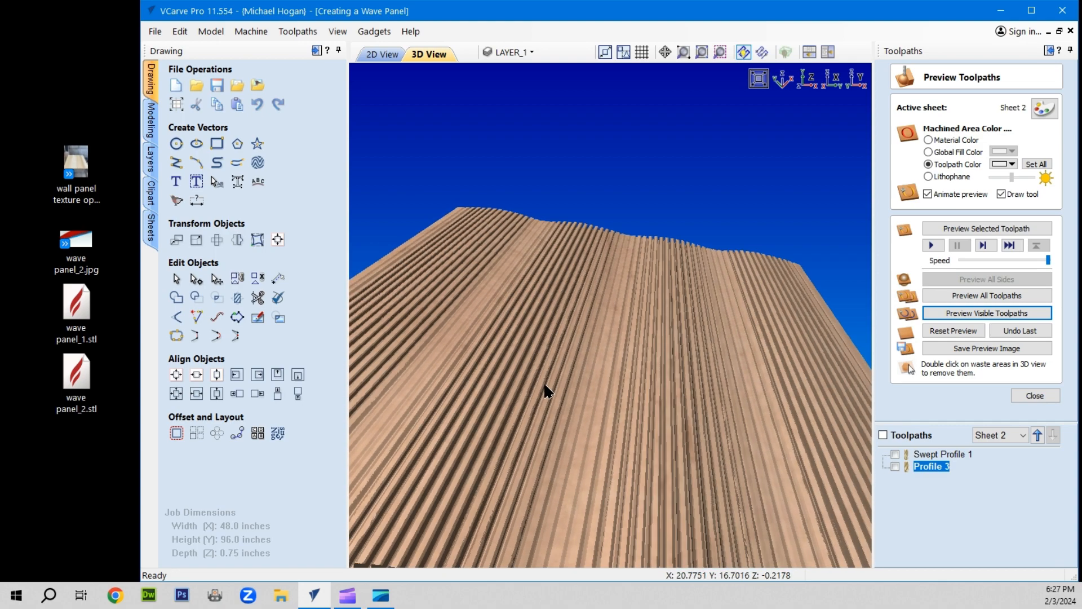
drag(566, 356, 566, 353)
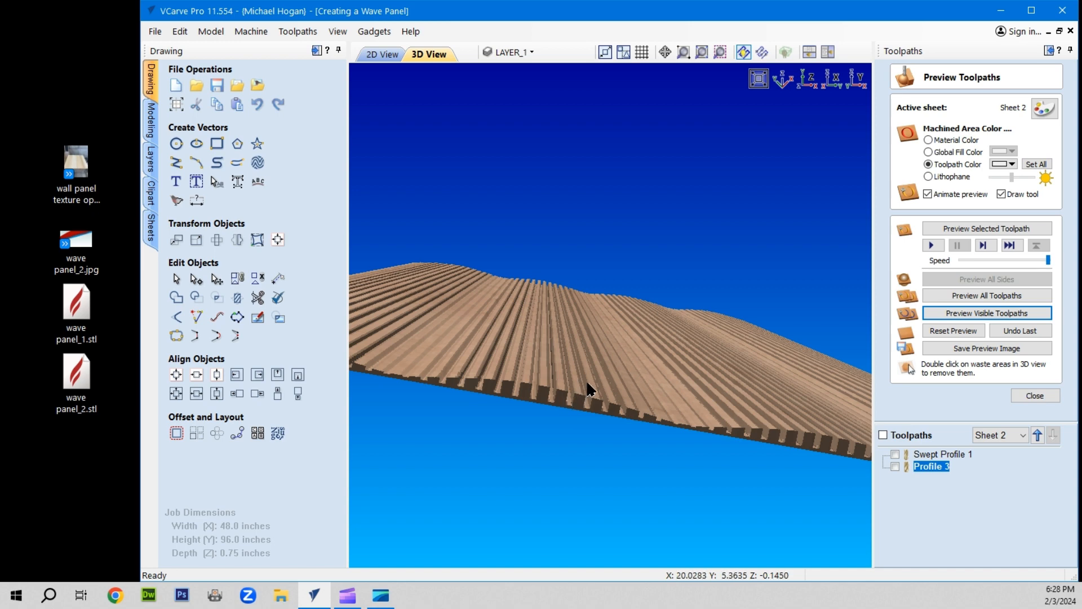
drag(586, 372, 507, 454)
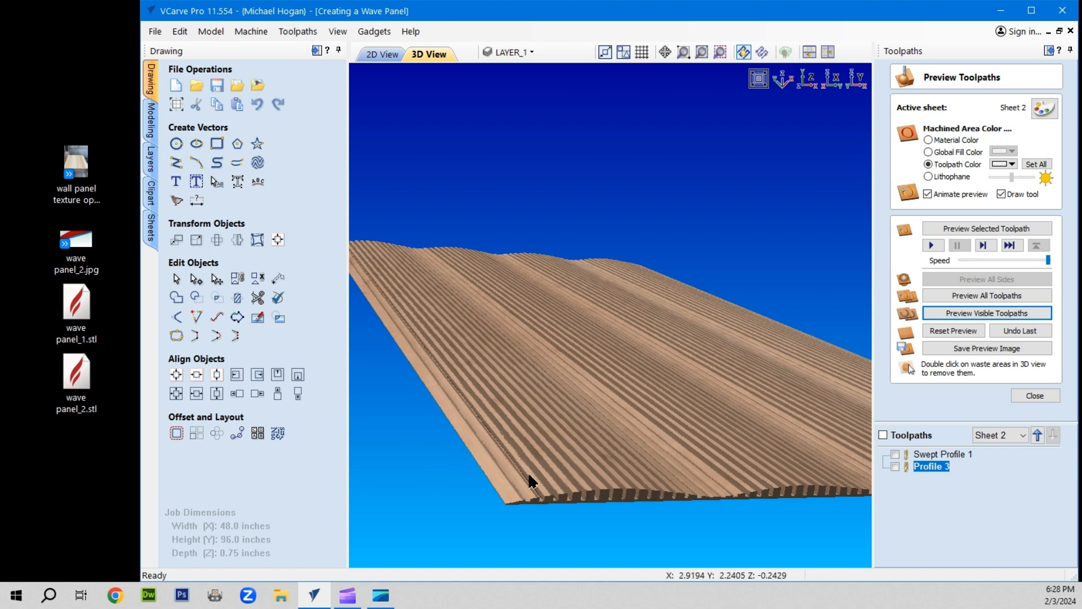
scroll(503, 467, down, 1)
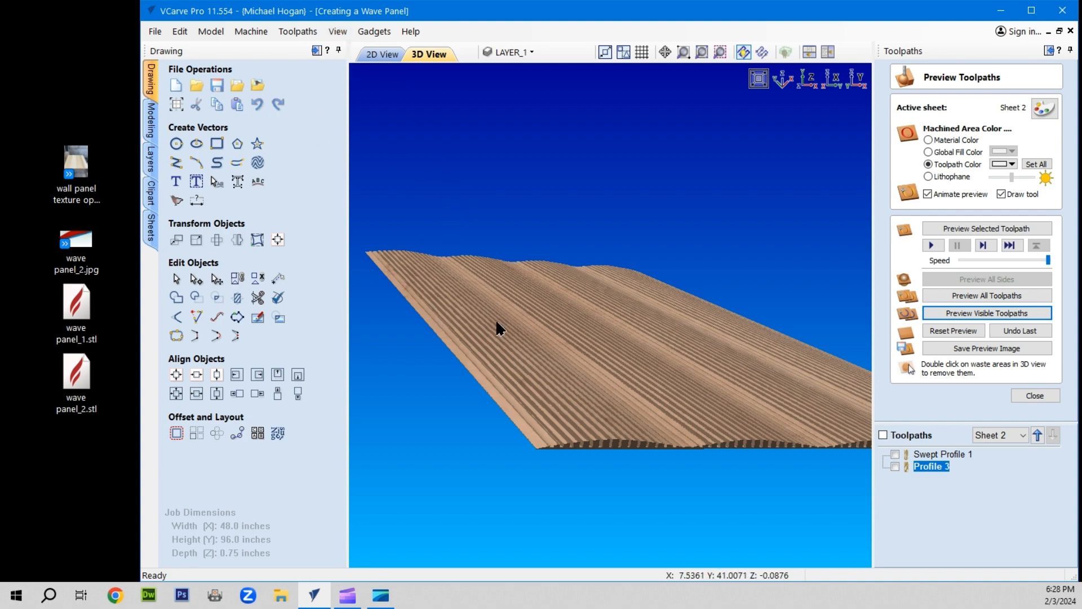
drag(495, 327, 459, 353)
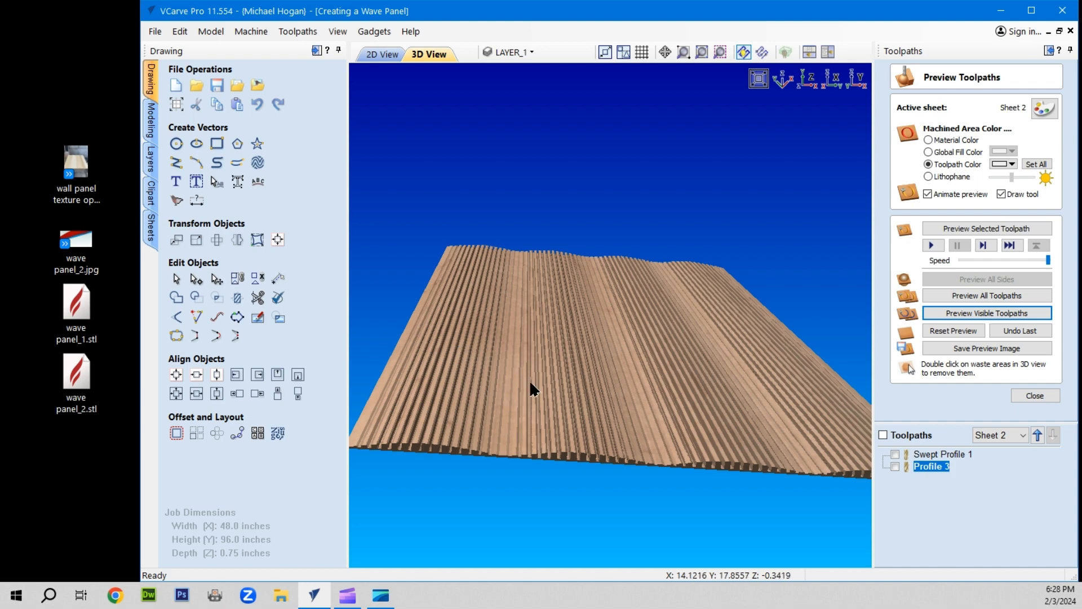
drag(532, 387, 513, 378)
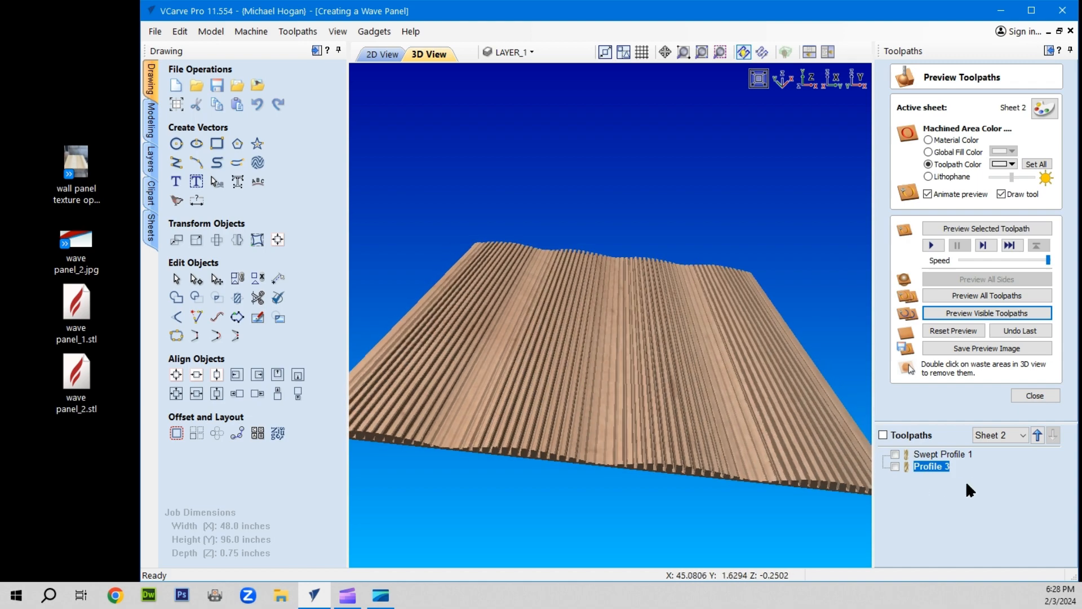
Edit the Profile 3 toolpath to a shallower cut depth and recalculate it.
right_click(937, 466)
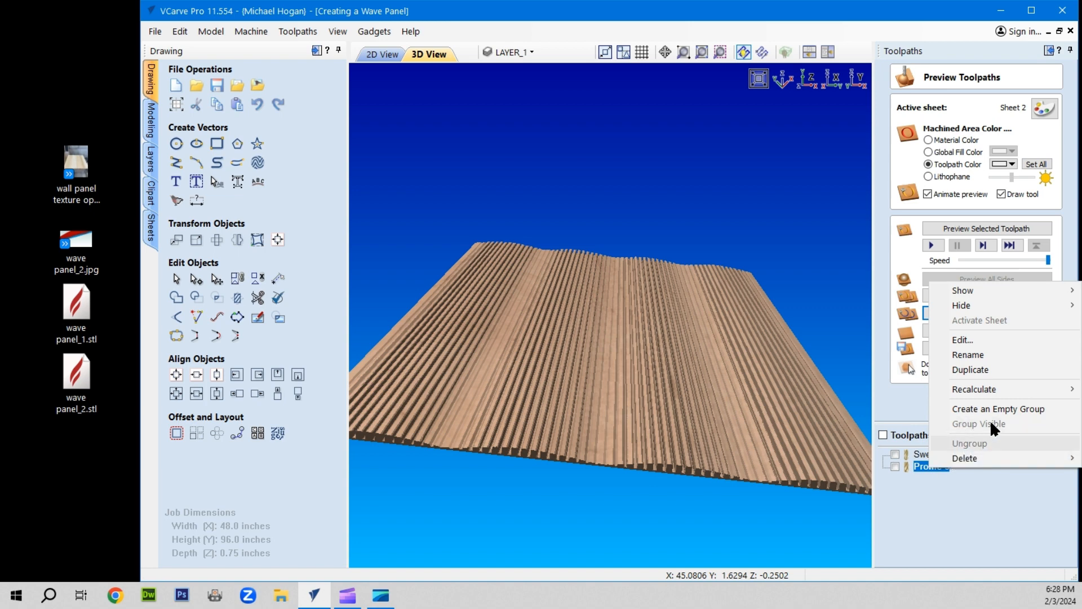
double_click(919, 466)
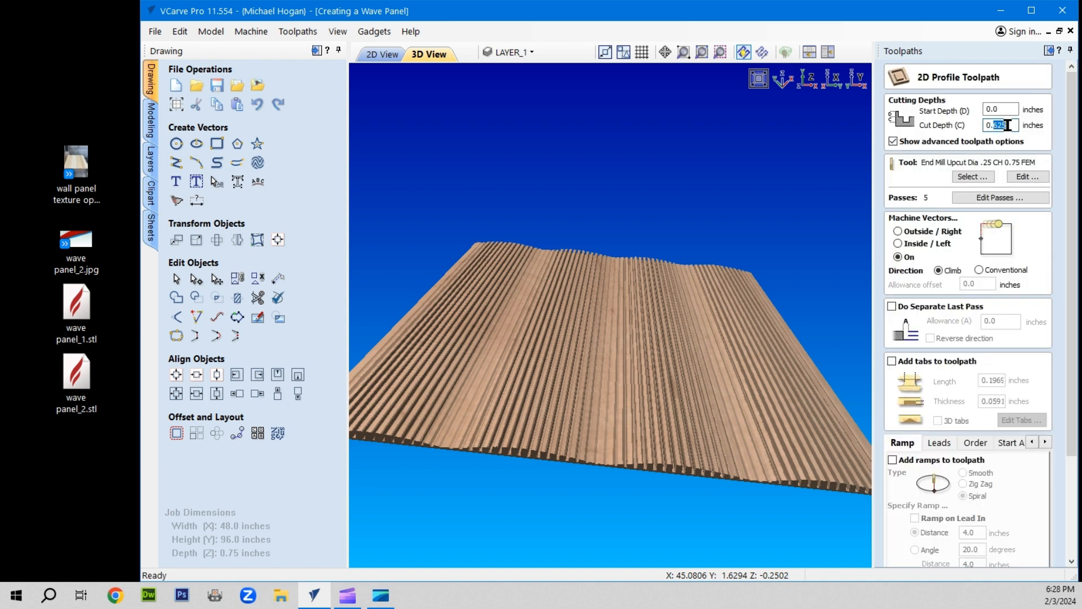
drag(993, 124, 1007, 125)
key(BackSpace)
scroll(936, 451, down, 2)
scroll(922, 496, down, 3)
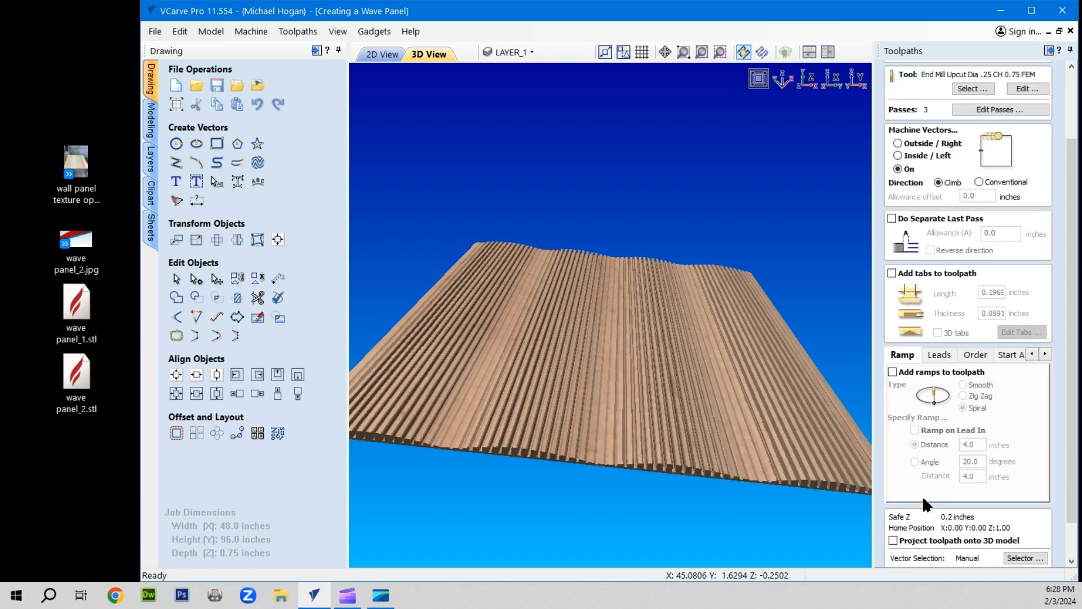
click(902, 557)
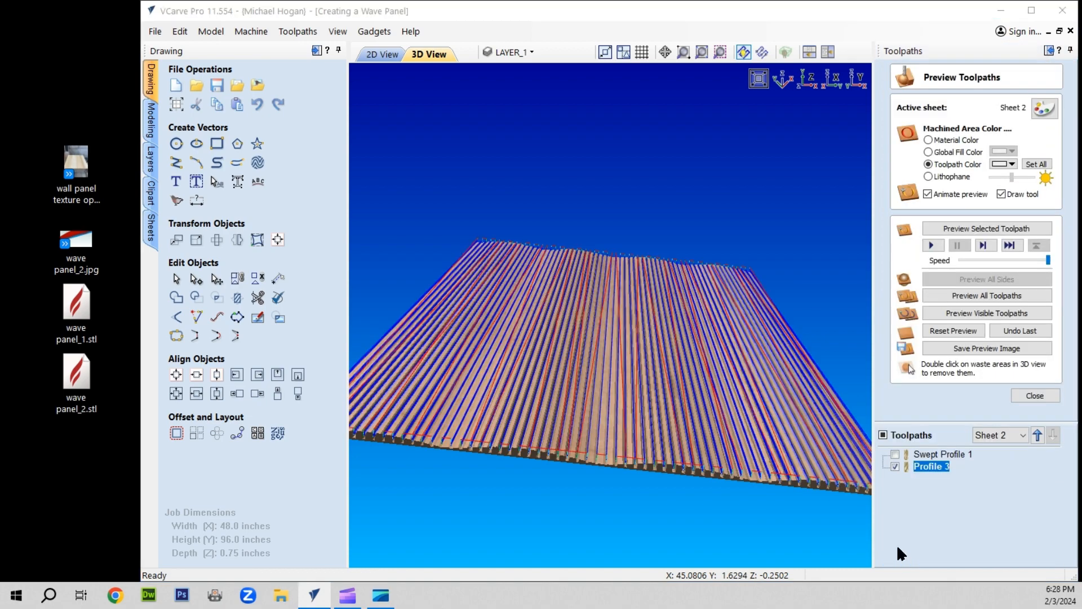
Reset the material preview and simulate the Swept Profile 1 and Profile 3 toolpaths together.
click(965, 329)
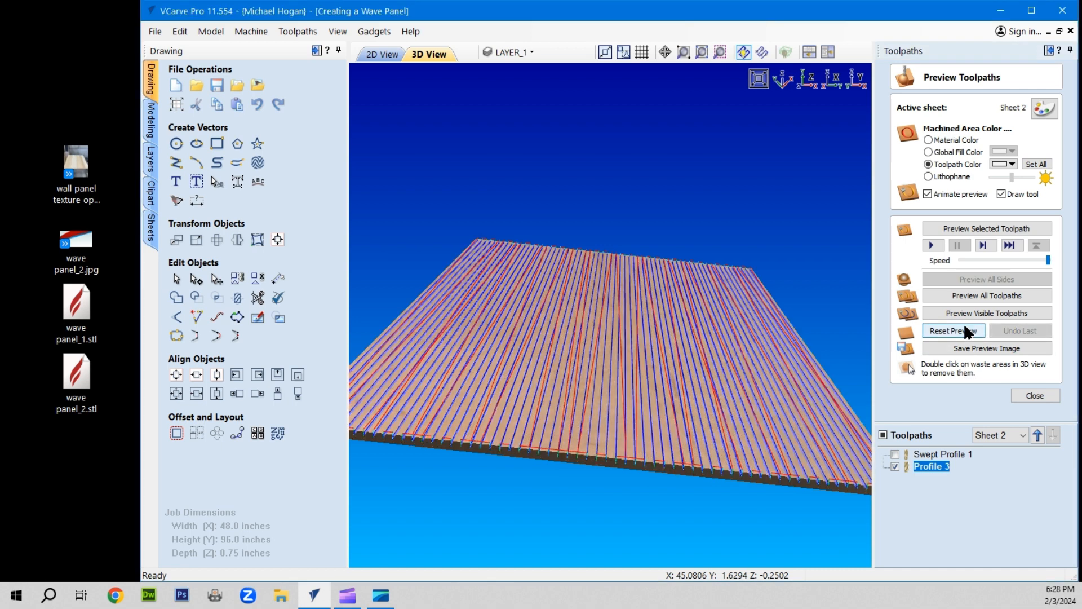
click(972, 313)
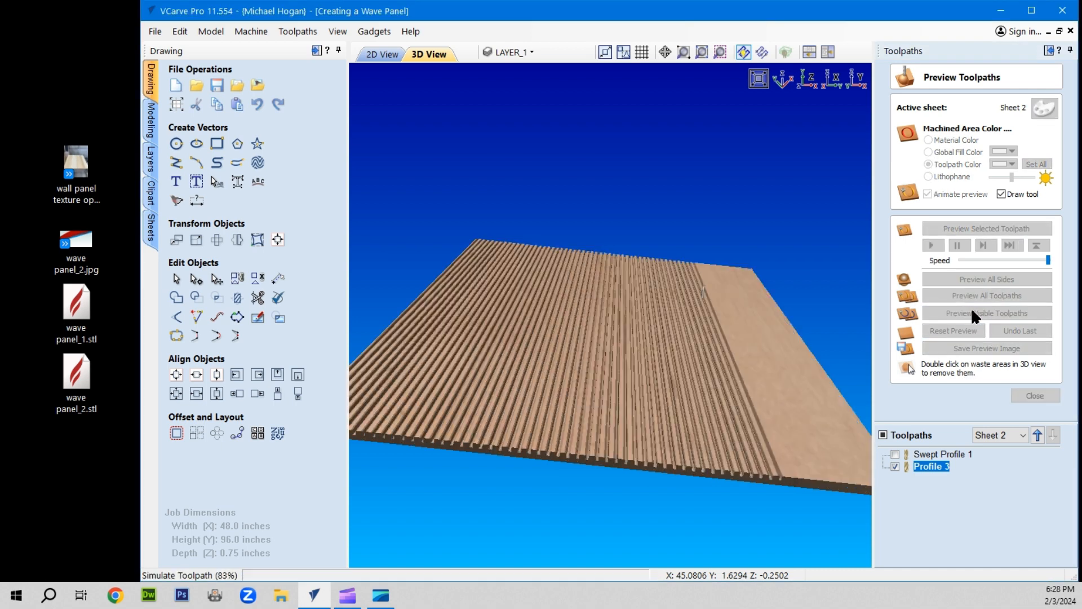
click(895, 454)
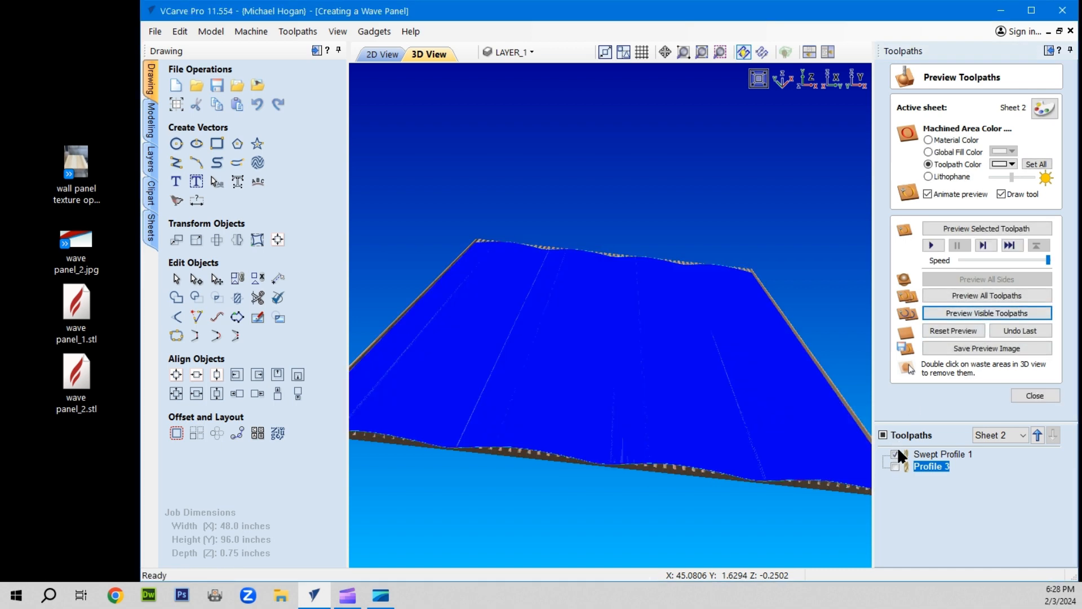
click(953, 327)
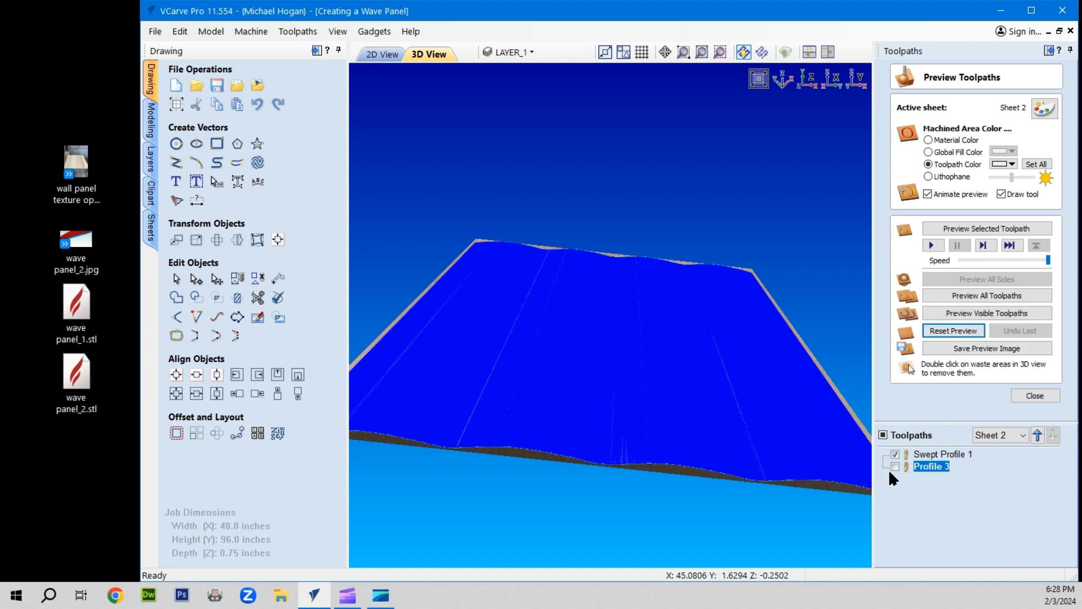
click(895, 466)
click(962, 310)
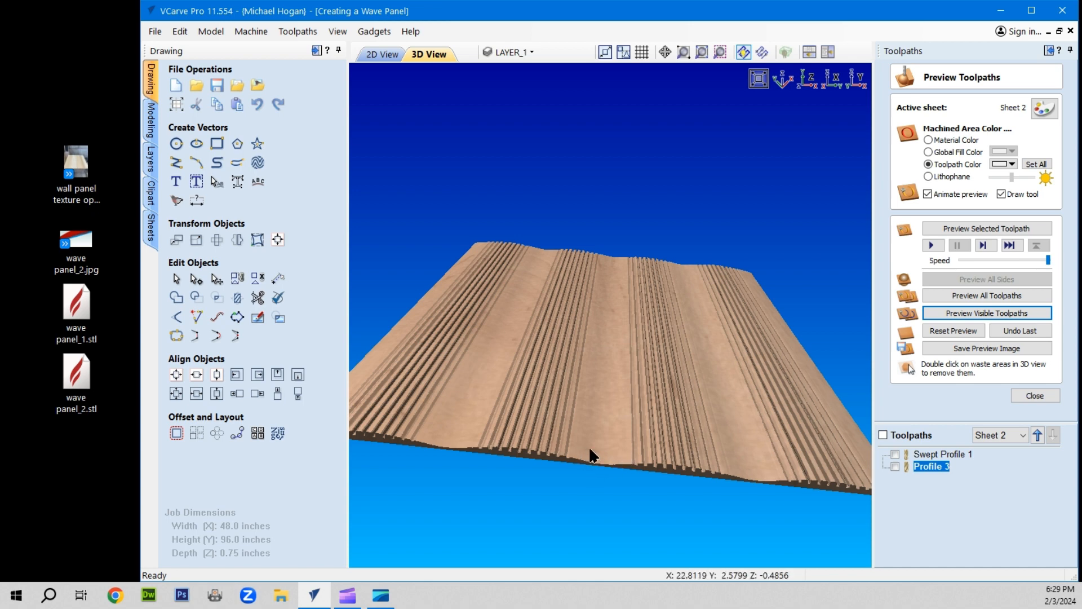
Examine the recalculated shallower grooves along the simulated wave panel's front edge and near its front corner.
scroll(605, 494, up, 2)
scroll(637, 513, down, 3)
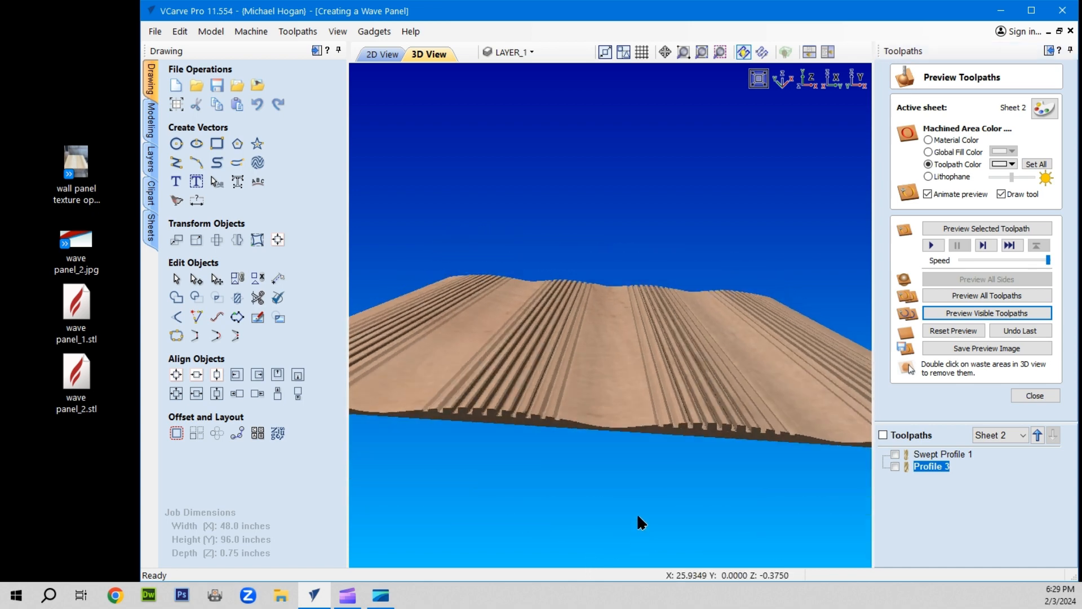
scroll(620, 423, down, 2)
scroll(620, 417, down, 1)
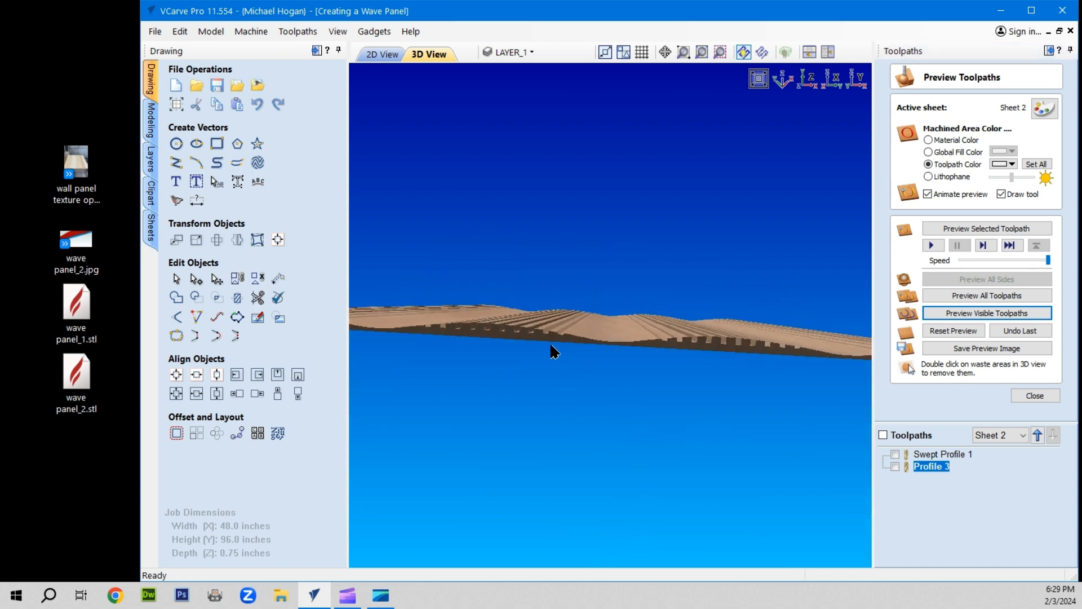
drag(543, 332, 499, 330)
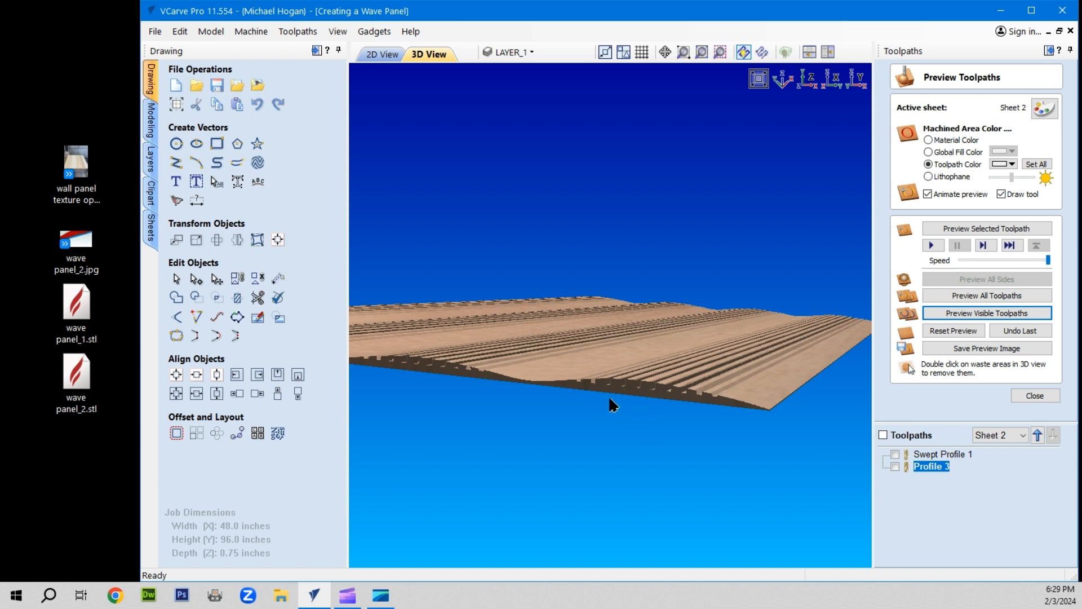
scroll(640, 399, up, 2)
scroll(643, 429, down, 2)
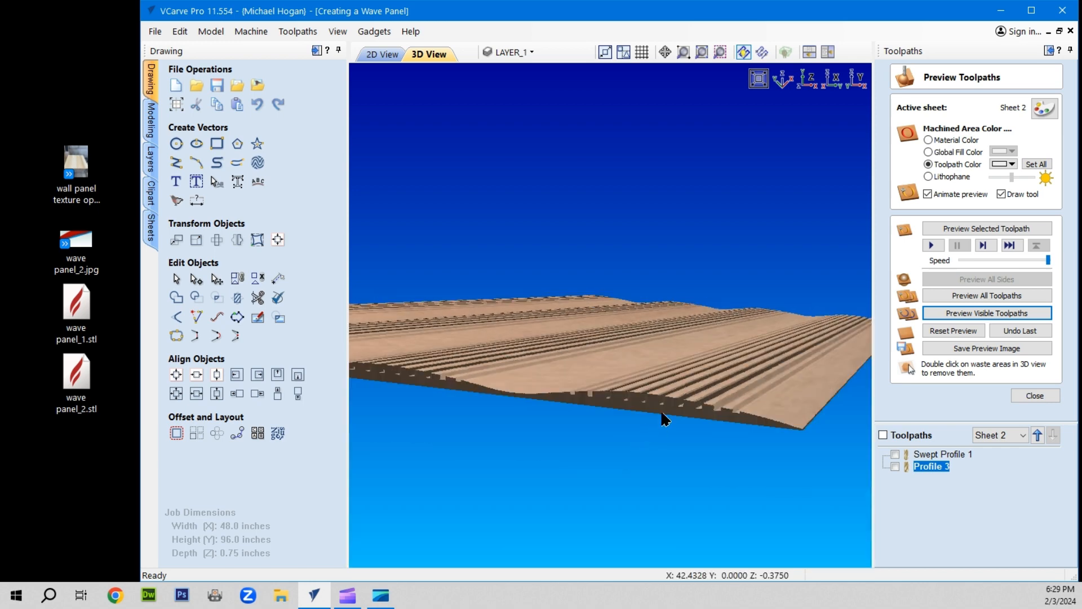
Inspect the groove depth edge-on across the wave crests and valleys, and view the simulated panel as a whole.
drag(663, 418, 701, 319)
scroll(475, 326, up, 2)
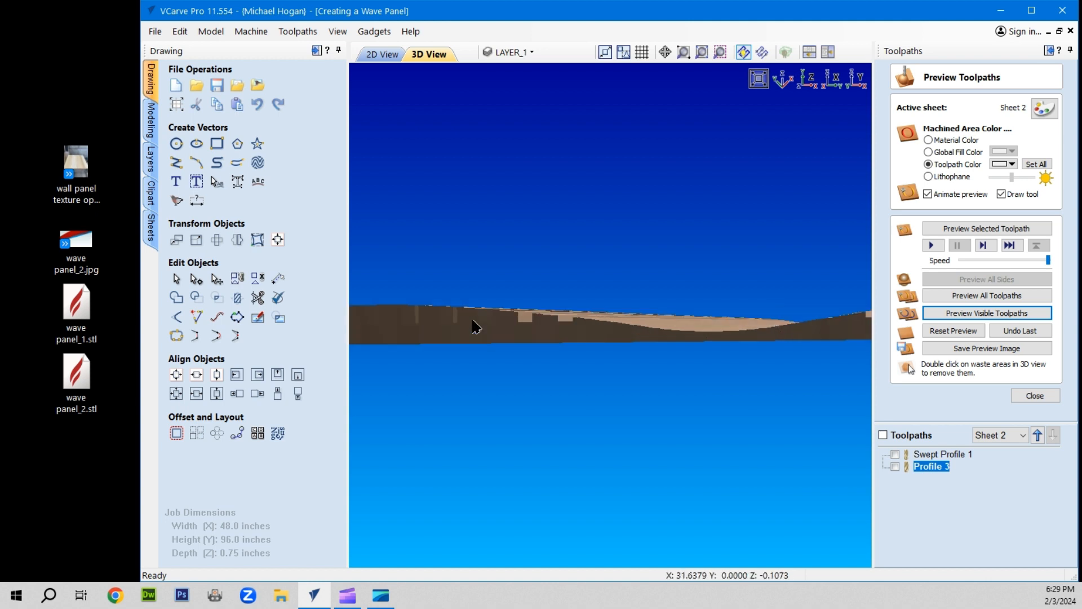
scroll(604, 337, down, 3)
scroll(493, 322, down, 1)
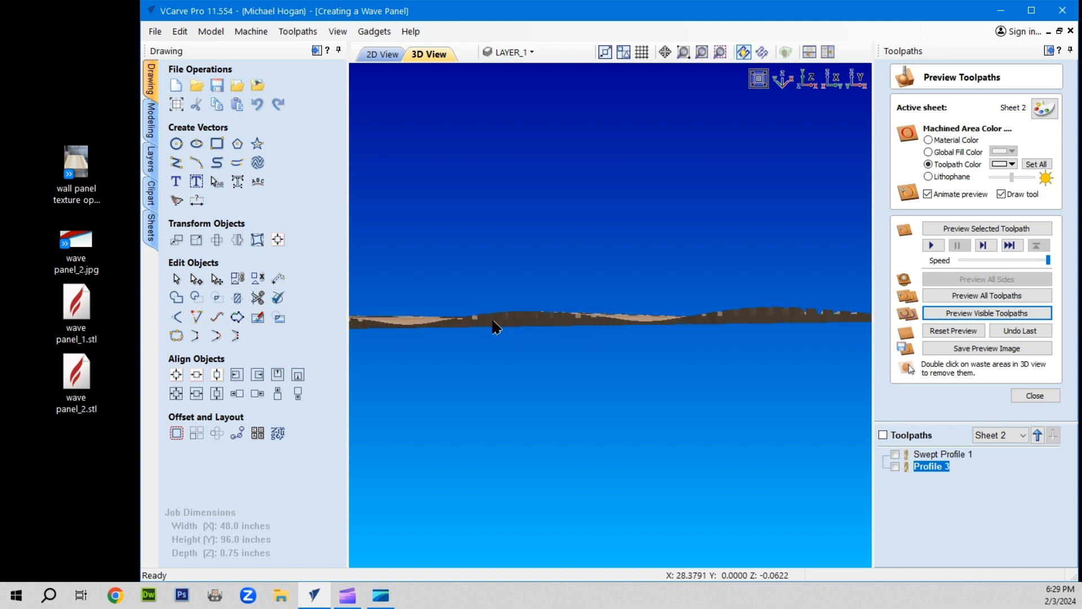
drag(509, 300, 515, 319)
drag(504, 392, 528, 390)
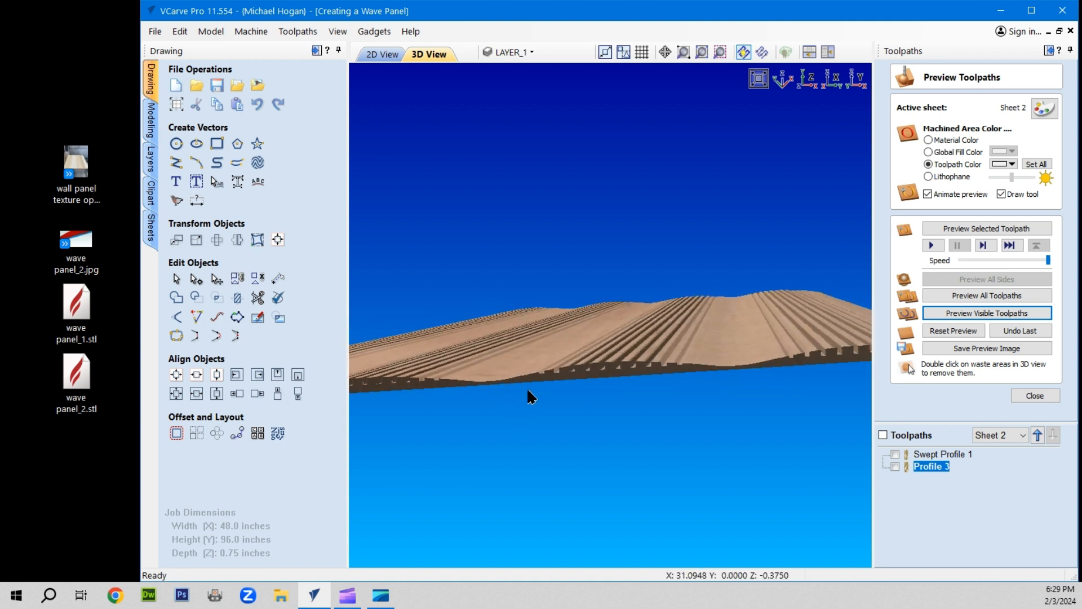
drag(632, 369, 632, 365)
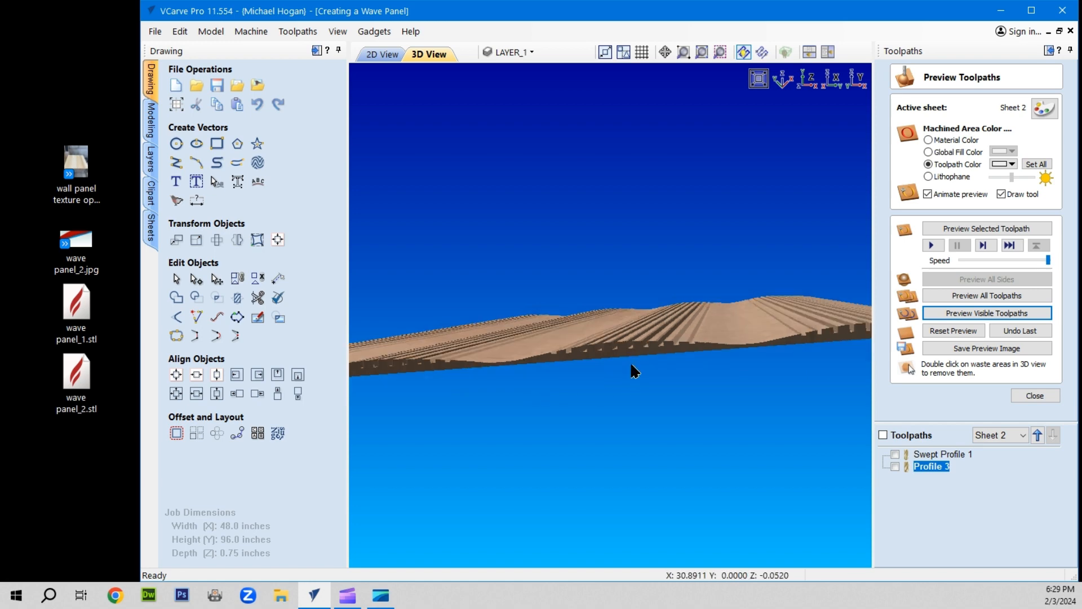
right_click(936, 465)
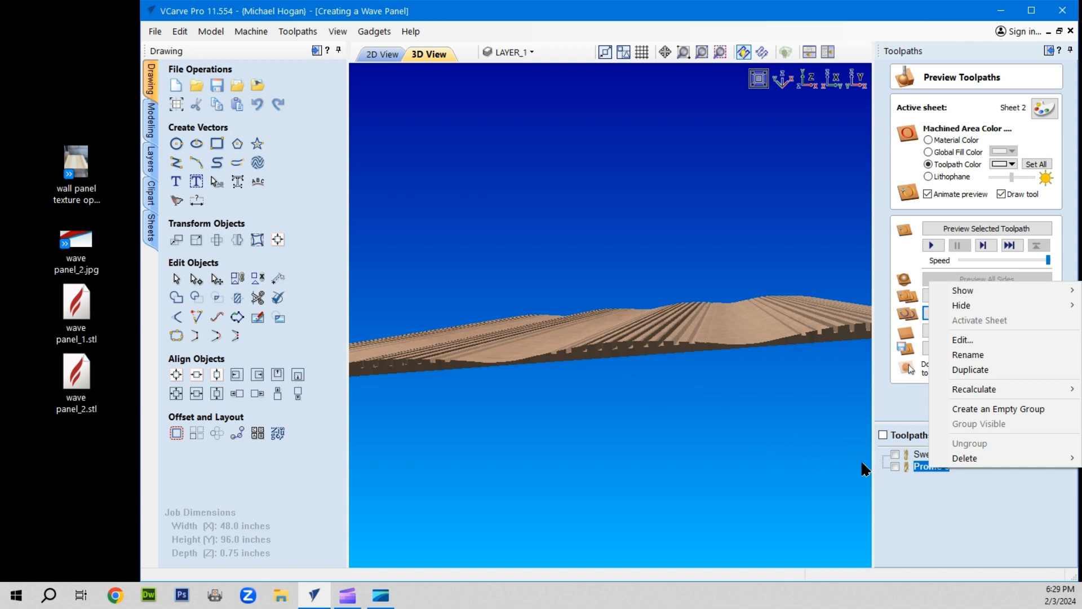
click(802, 452)
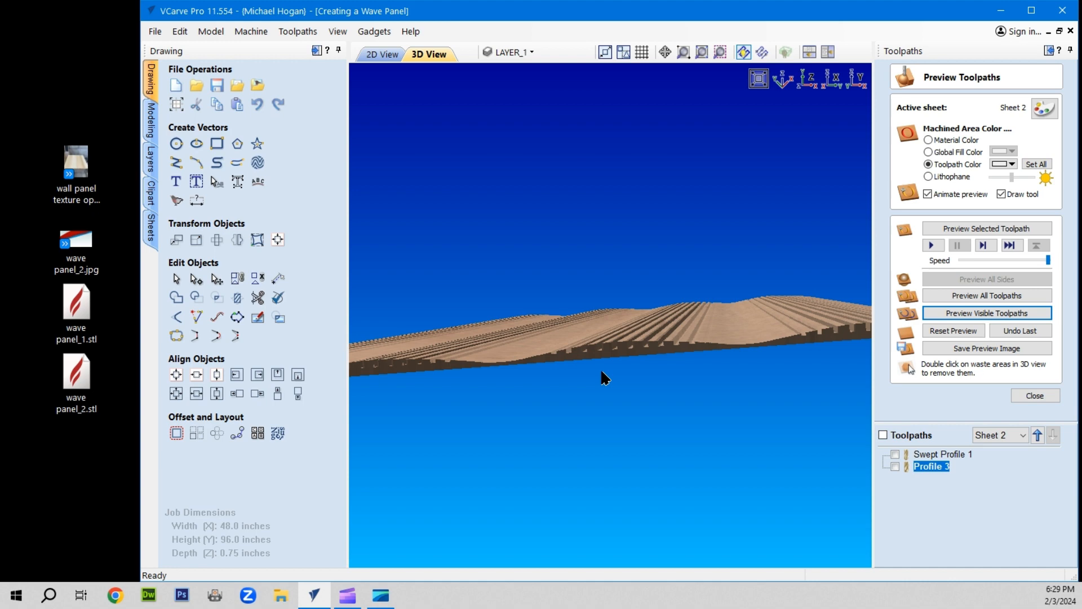
drag(602, 323, 617, 345)
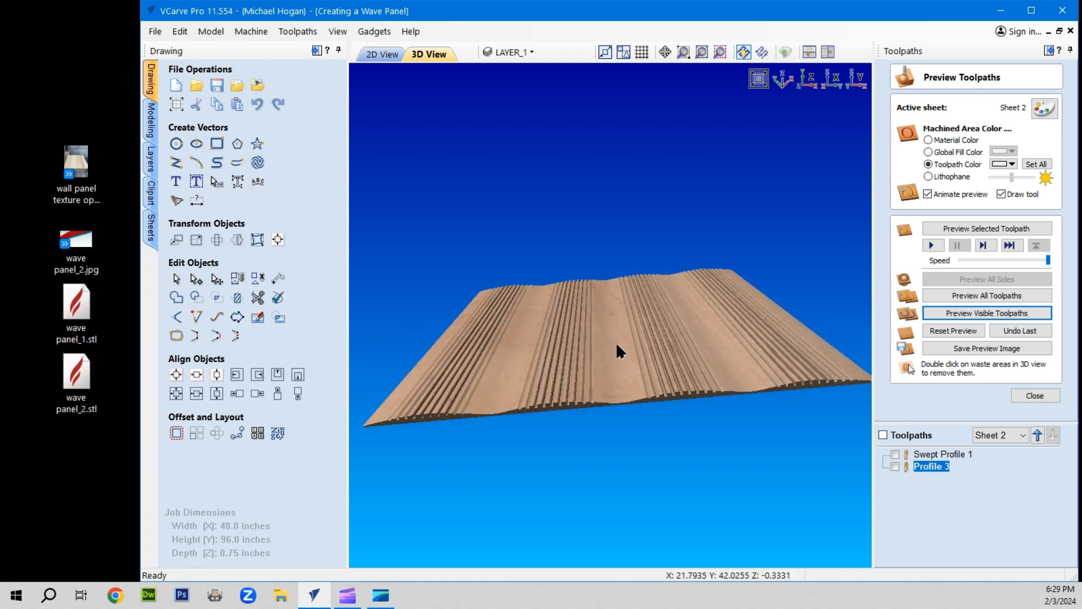